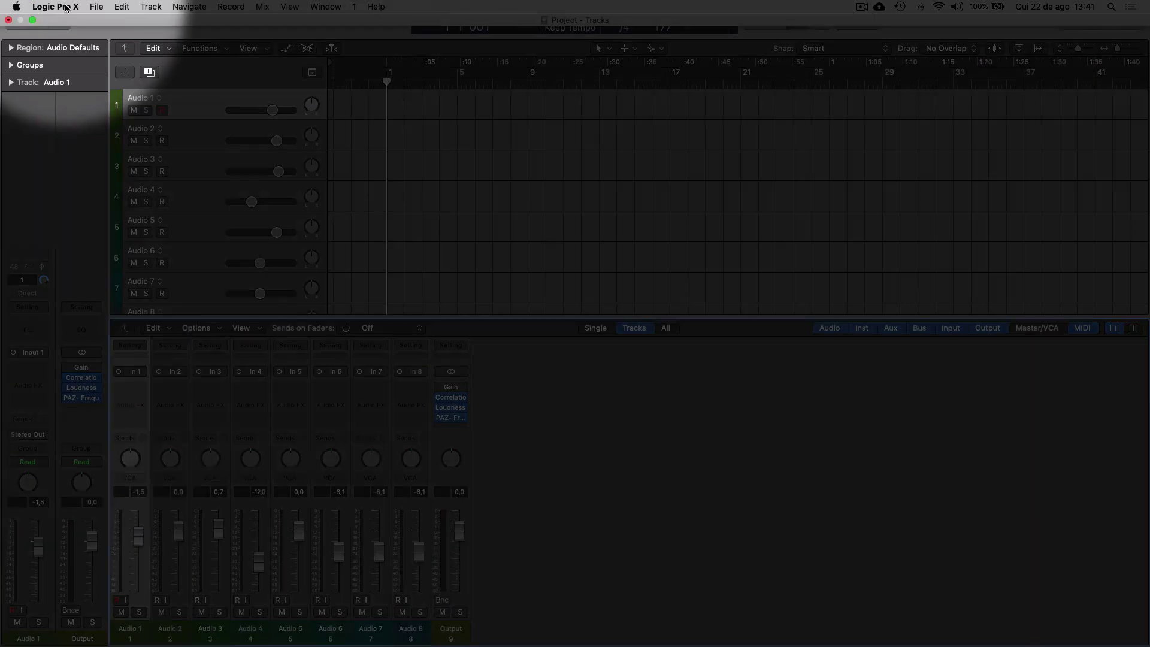
# Open the Controller Assignments window for the control surfaces.
pyautogui.click(65, 7)
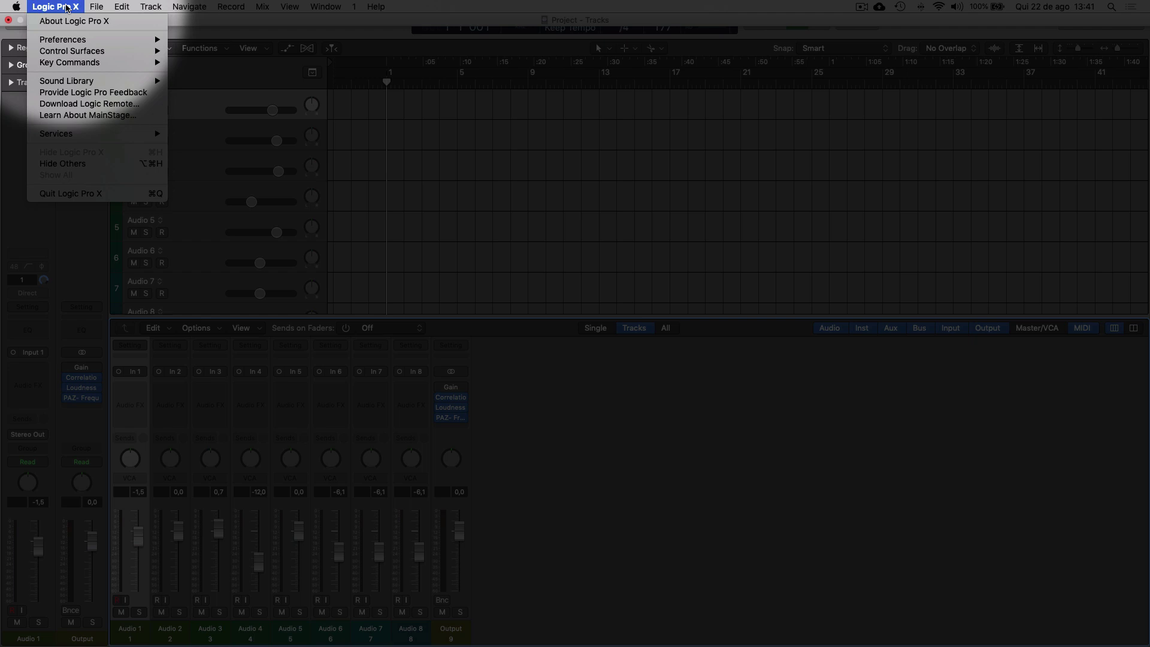
pyautogui.moveTo(143, 51)
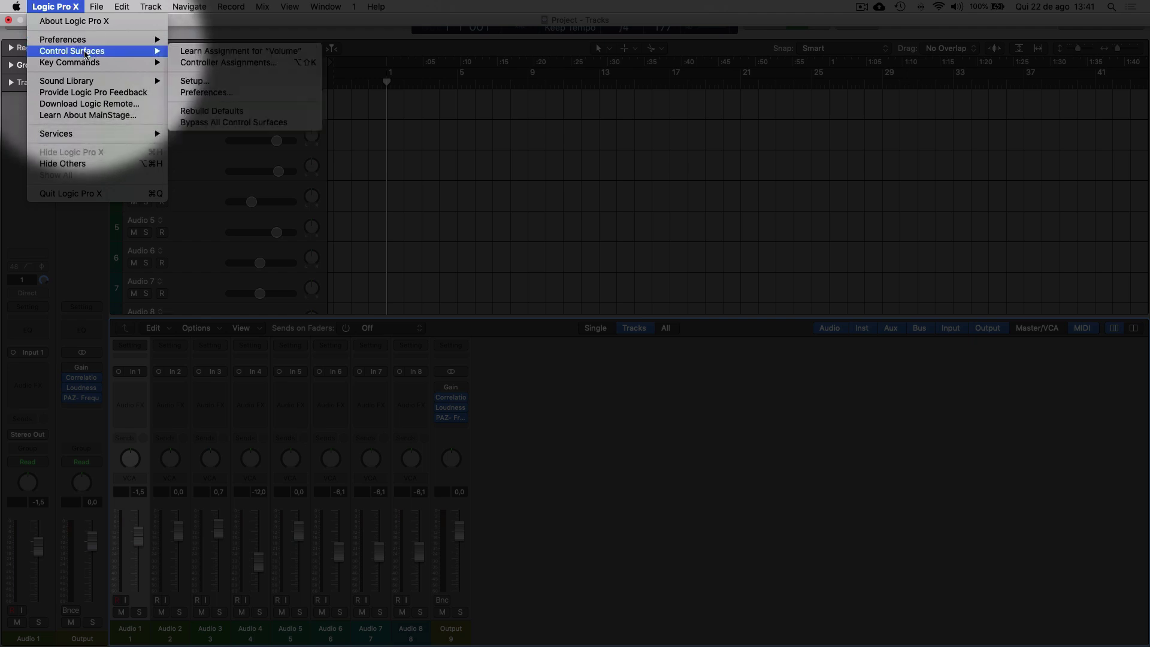
pyautogui.click(216, 63)
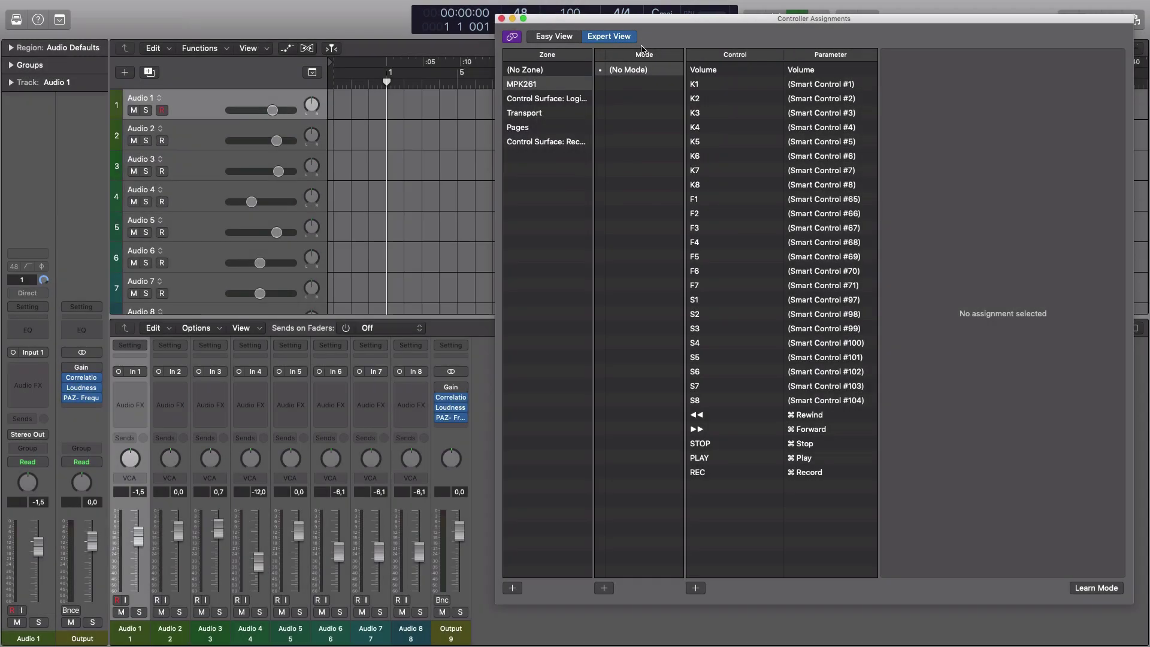
# Look at the controller assignments in Easy View, then return to Expert View and reposition the window.
pyautogui.moveTo(652, 23); pyautogui.dragTo(680, 21)
pyautogui.click(589, 36)
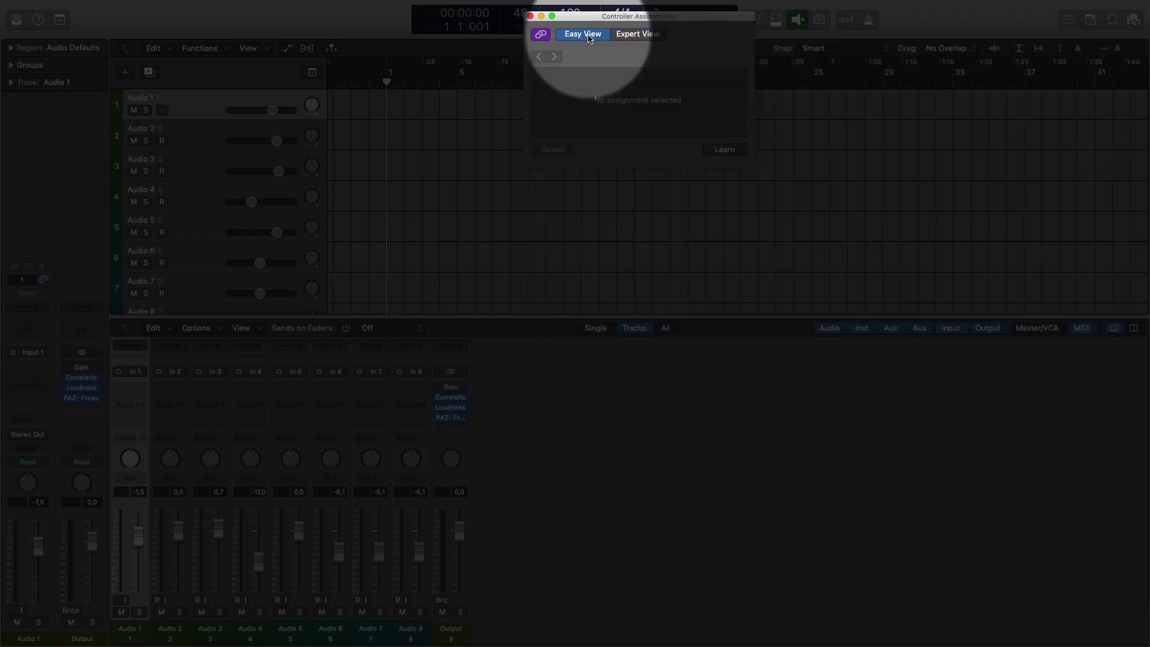
pyautogui.click(657, 36)
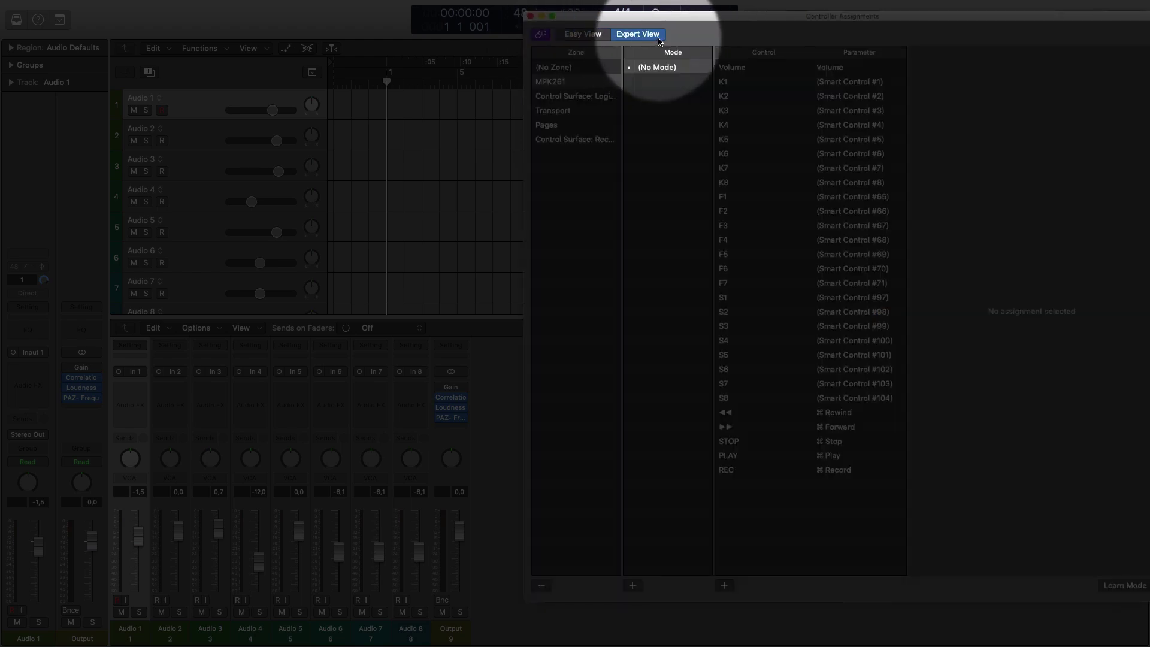
pyautogui.moveTo(907, 16); pyautogui.dragTo(903, 13)
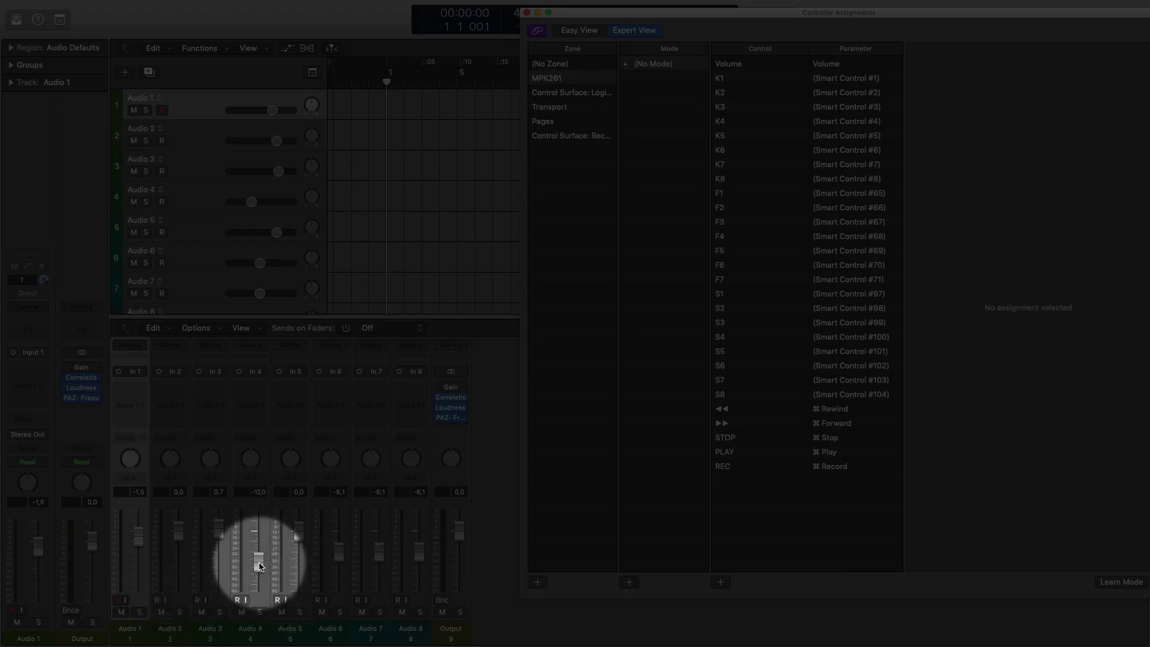
# Raise the Audio 4 fader to about -4.5 dB and learn Pitch Bend Ch 1 from the Roland RD for its volume.
pyautogui.moveTo(259, 563); pyautogui.dragTo(268, 533)
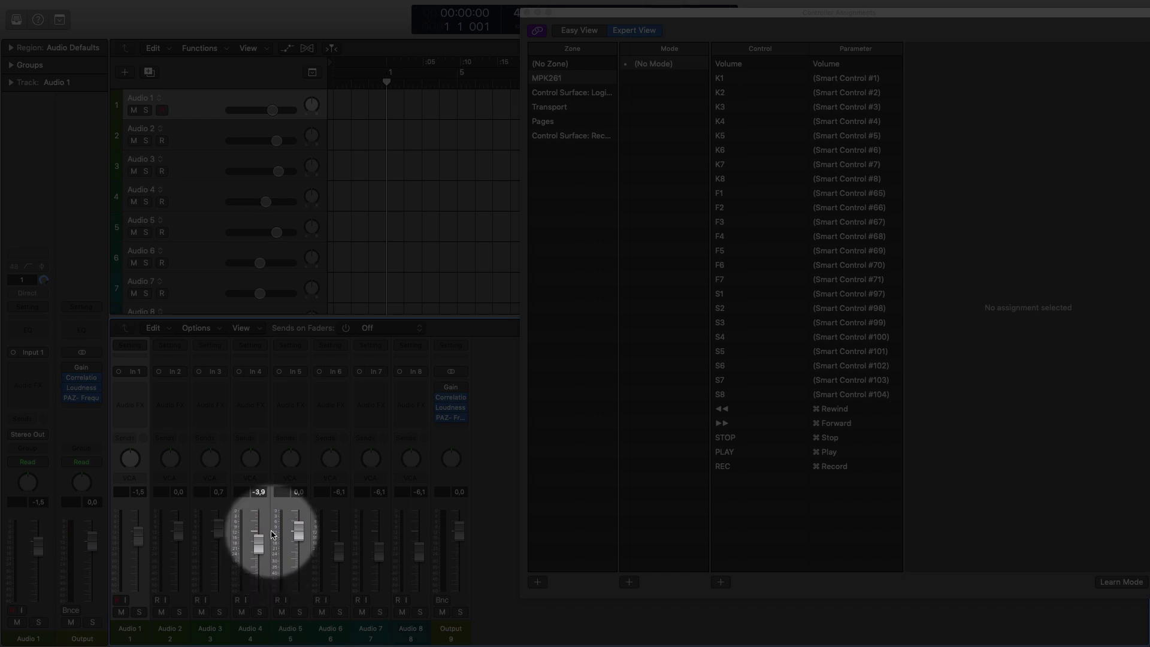
pyautogui.moveTo(262, 551)
pyautogui.mouseDown()
pyautogui.moveTo(259, 584)
pyautogui.moveTo(264, 545)
pyautogui.mouseUp()
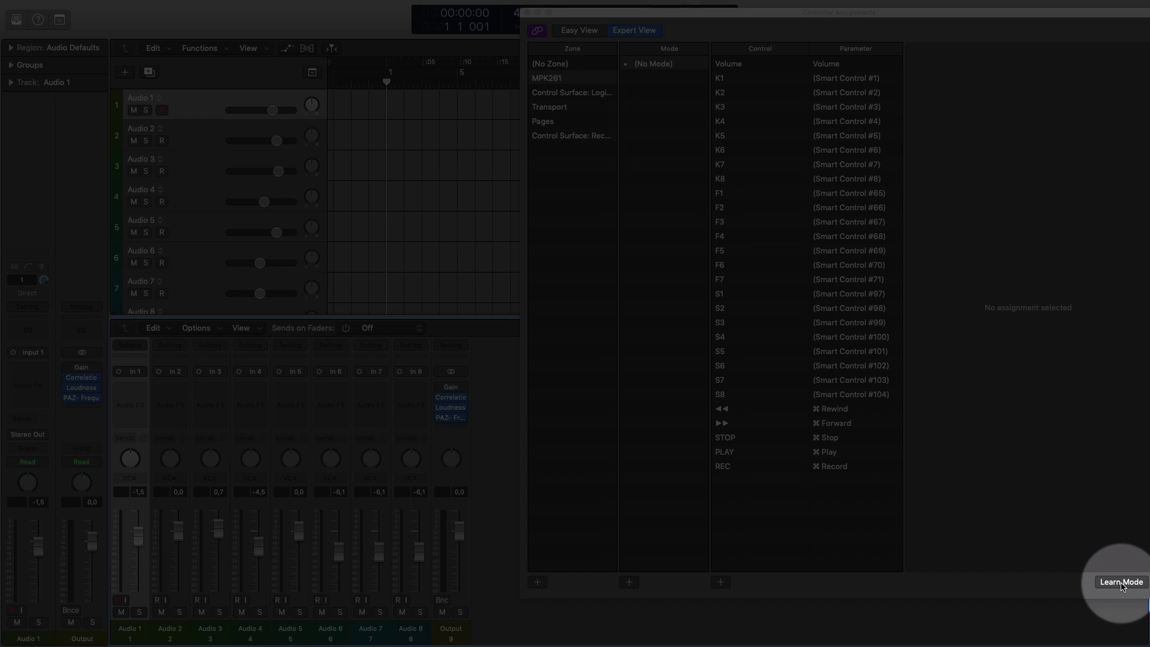
pyautogui.click(1120, 582)
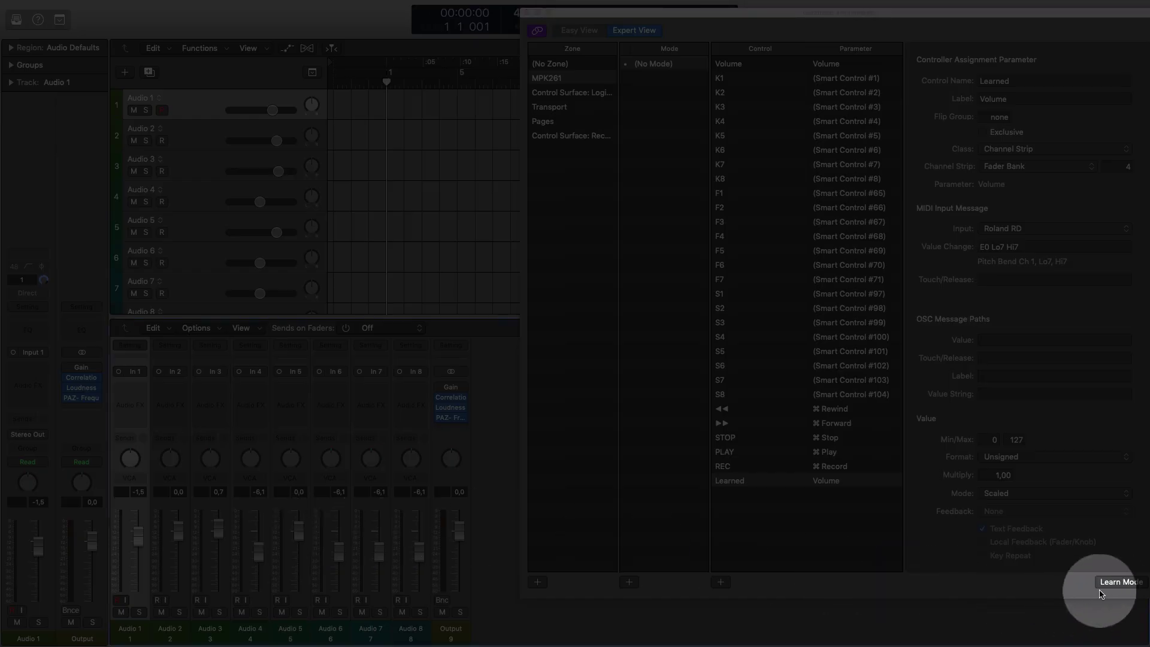
# Learn note D3 on channel 1 of the Roland RD for the Audio 5 volume, then end learning and close the assignments.
pyautogui.click(1122, 582)
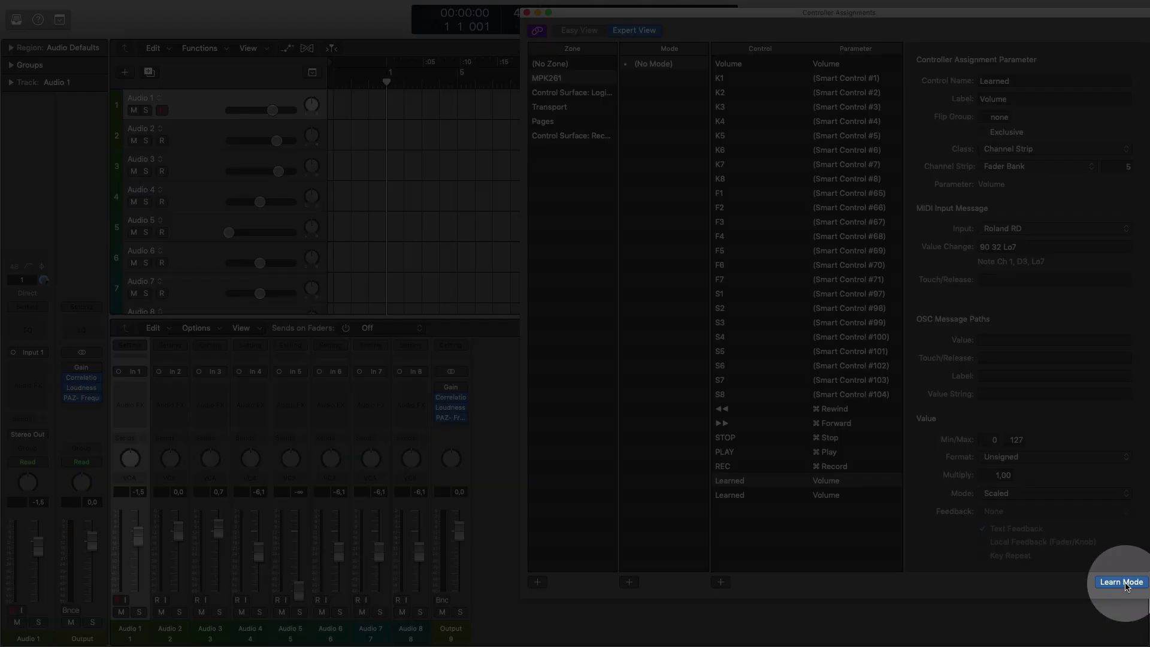
pyautogui.click(1121, 582)
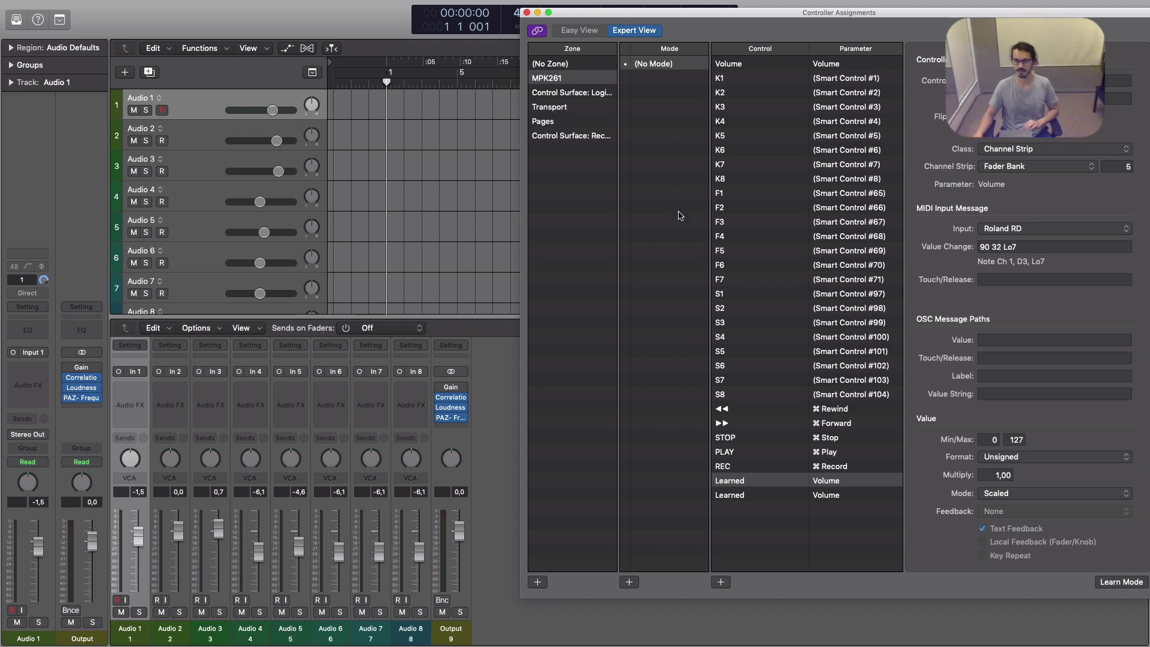
pyautogui.click(526, 13)
# Open the Key Commands window, browse the commands matching REC and reposition the window.
pyautogui.moveTo(190, 5)
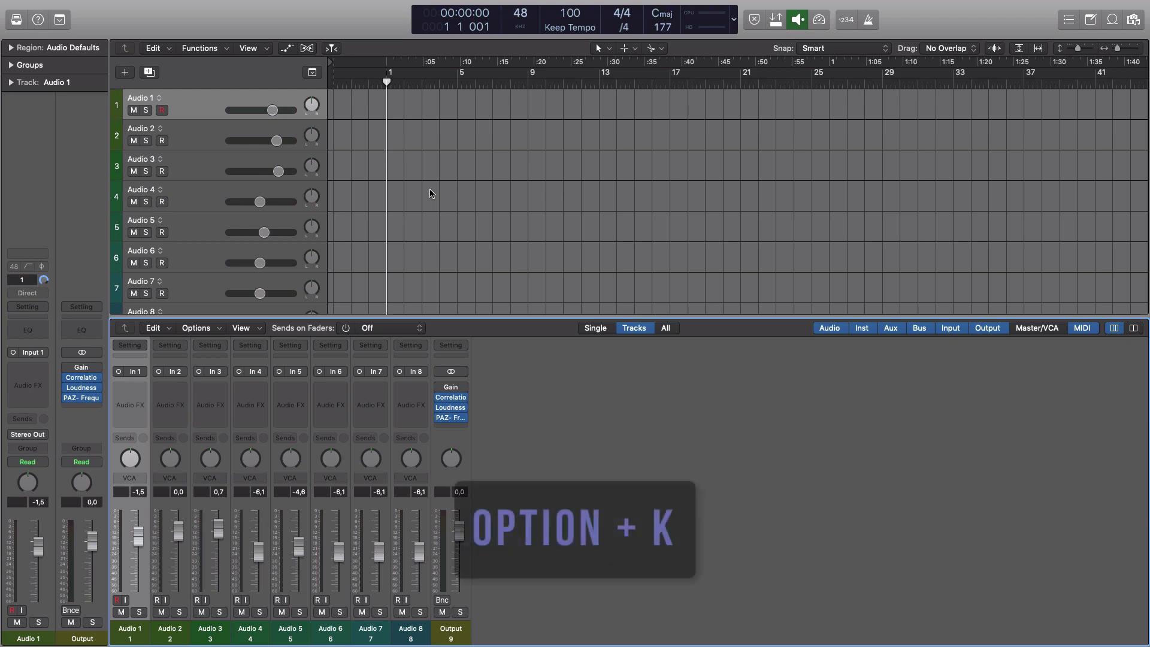
pyautogui.hotkey('alt', 'k')
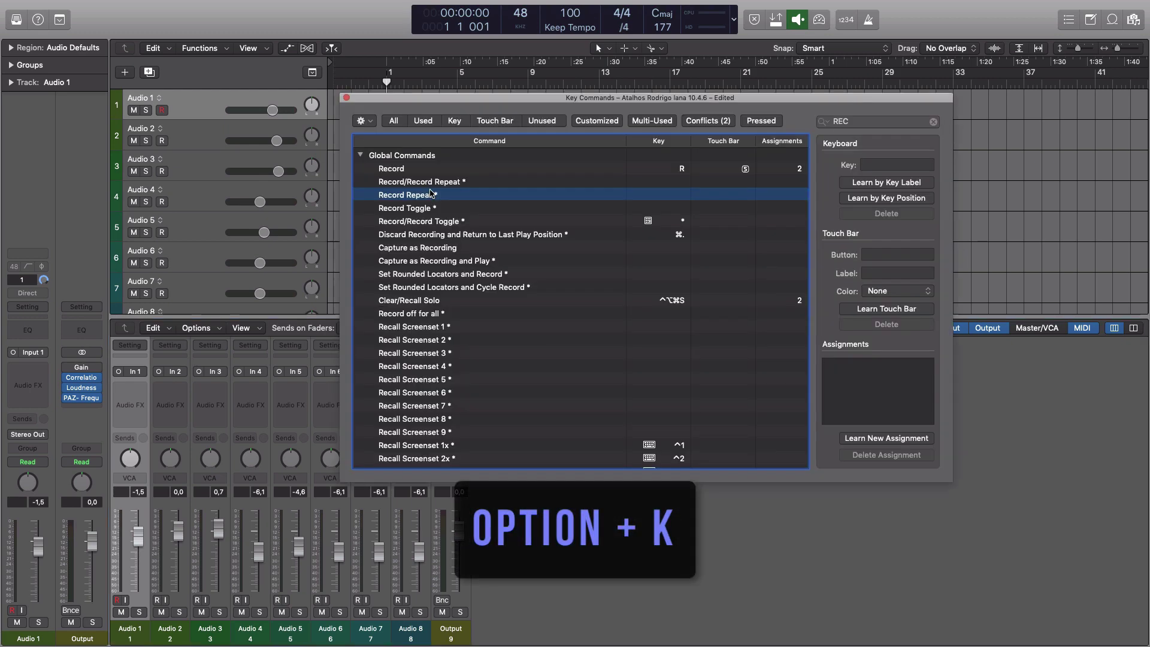
pyautogui.scroll(-5, 512, 280)
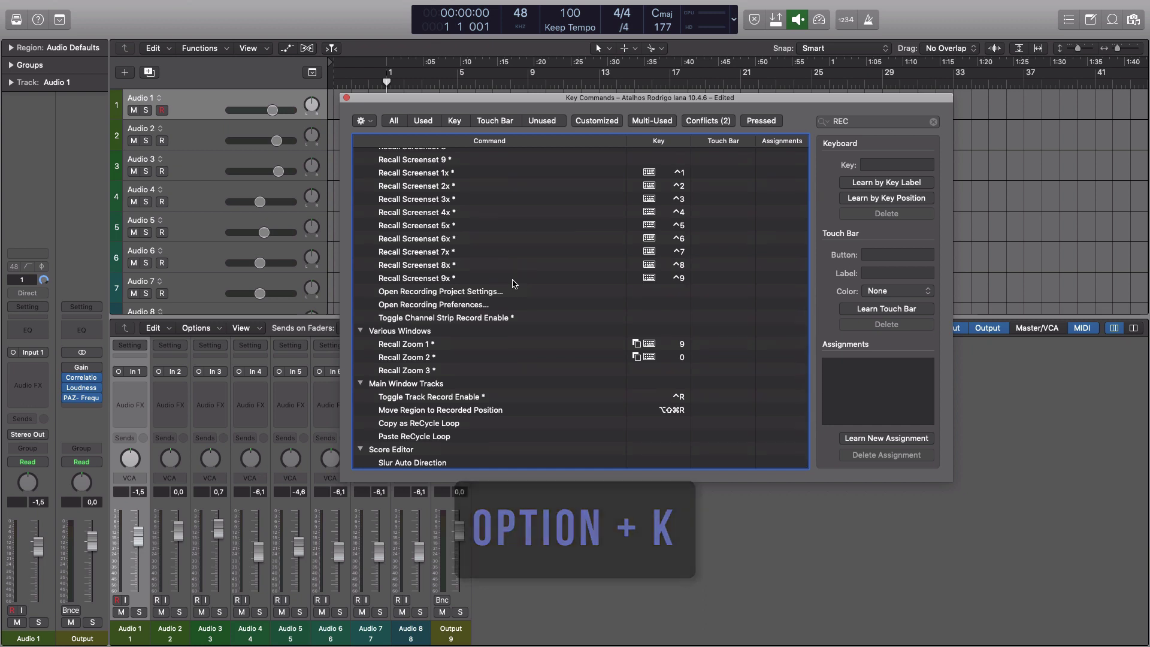
pyautogui.scroll(5, 511, 276)
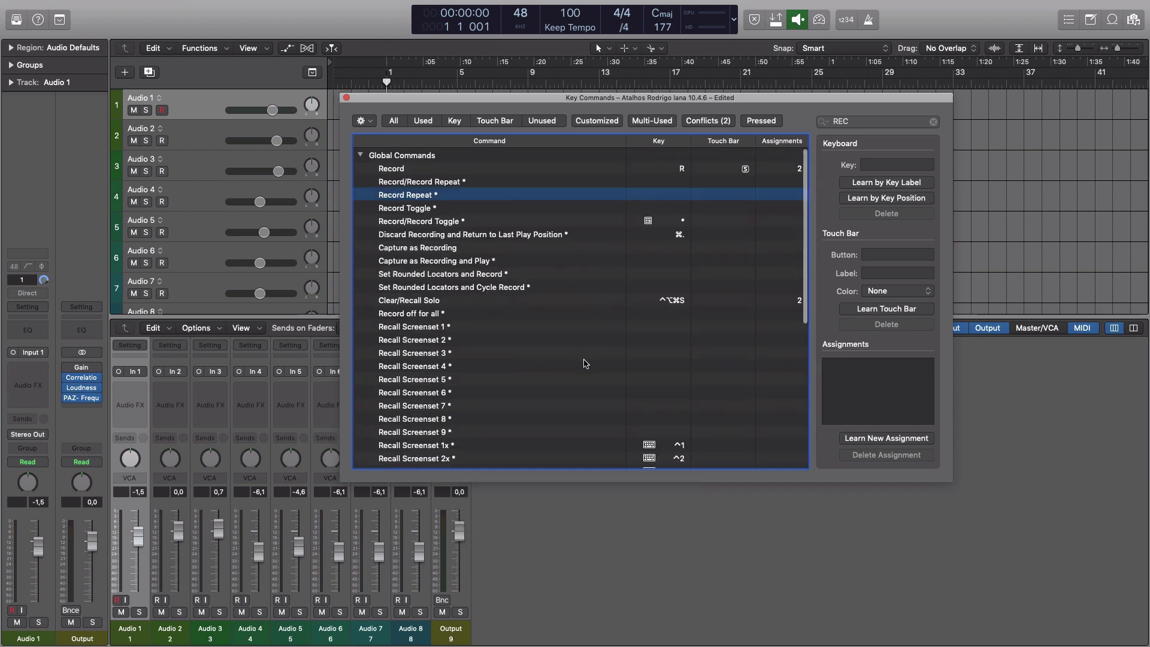
pyautogui.moveTo(695, 98); pyautogui.dragTo(603, 86)
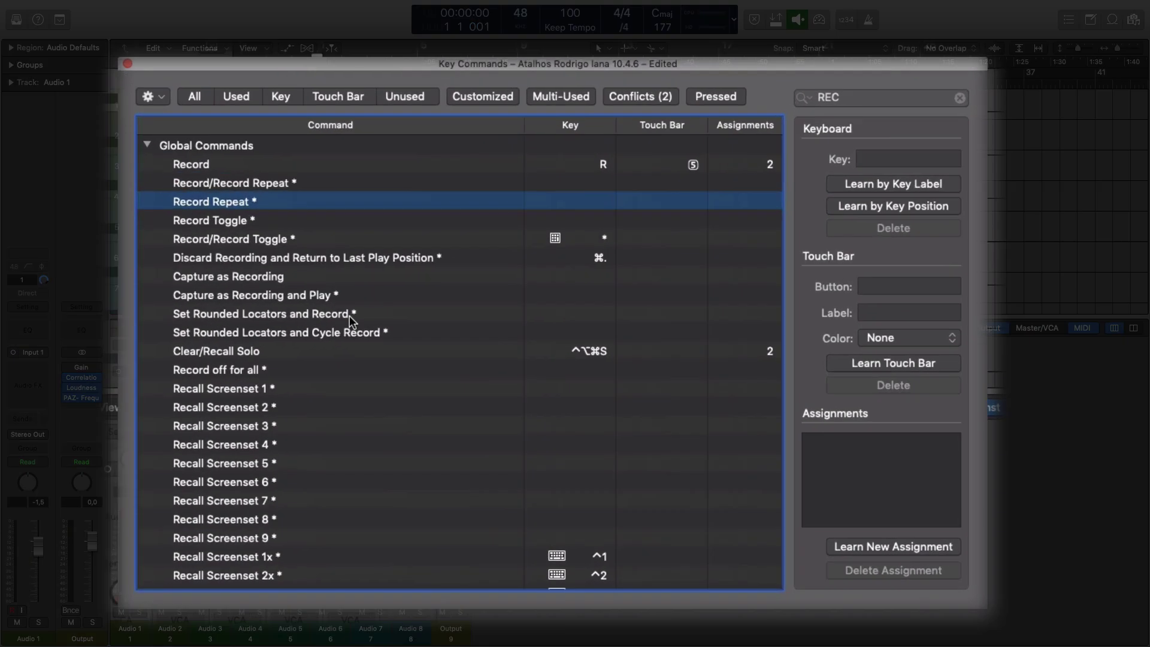
# Look through record commands such as Record off for all and Capture as Recording, and select Record Repeat.
pyautogui.scroll(-1, 409, 264)
pyautogui.click(252, 353)
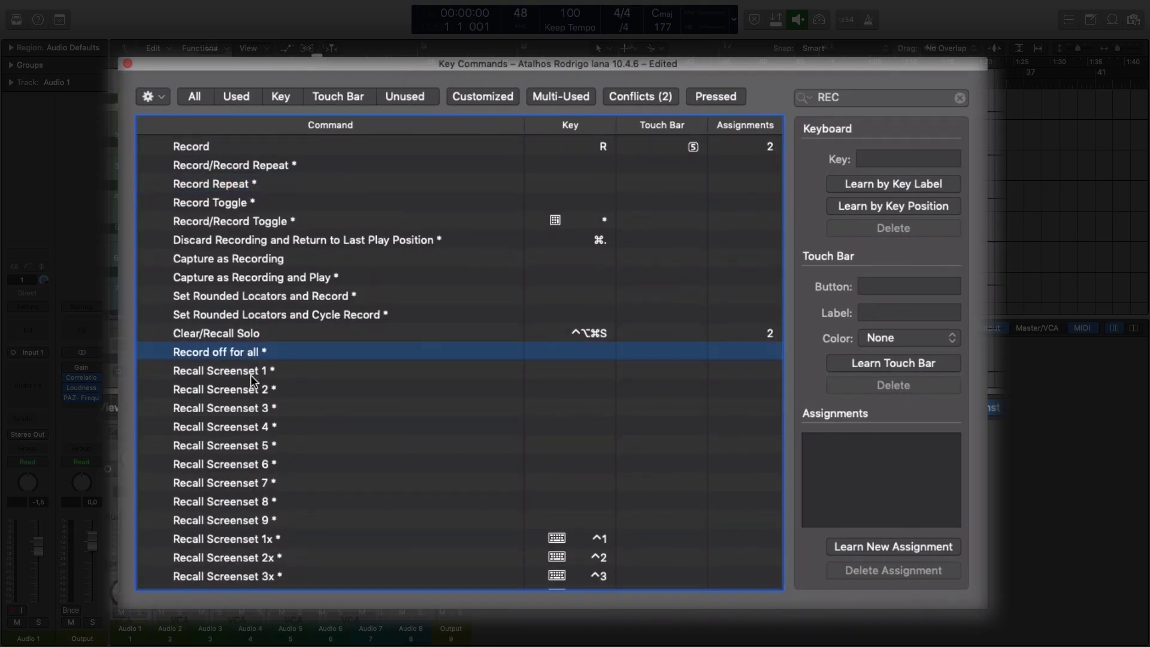
pyautogui.scroll(1, 239, 369)
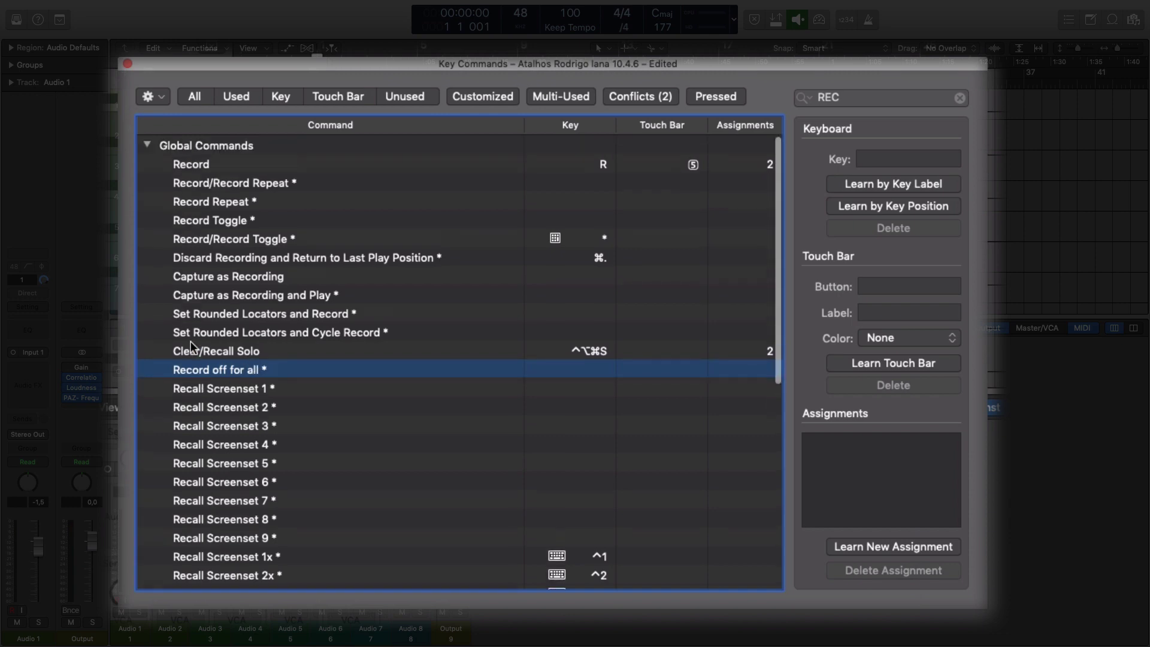
pyautogui.click(220, 277)
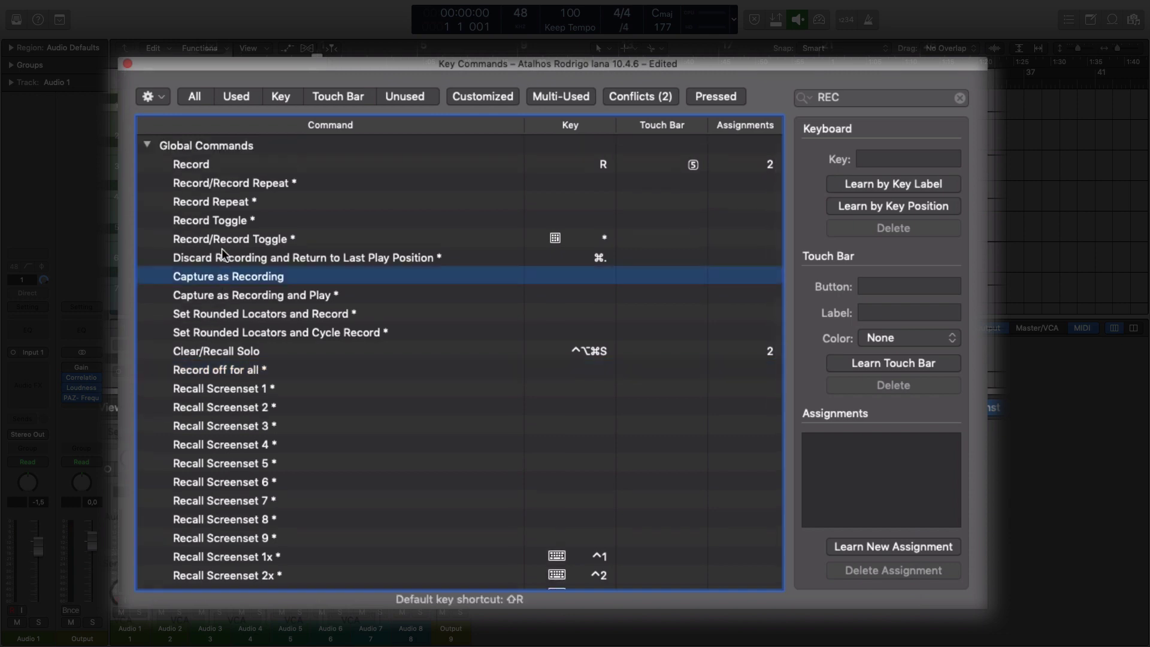
pyautogui.click(219, 204)
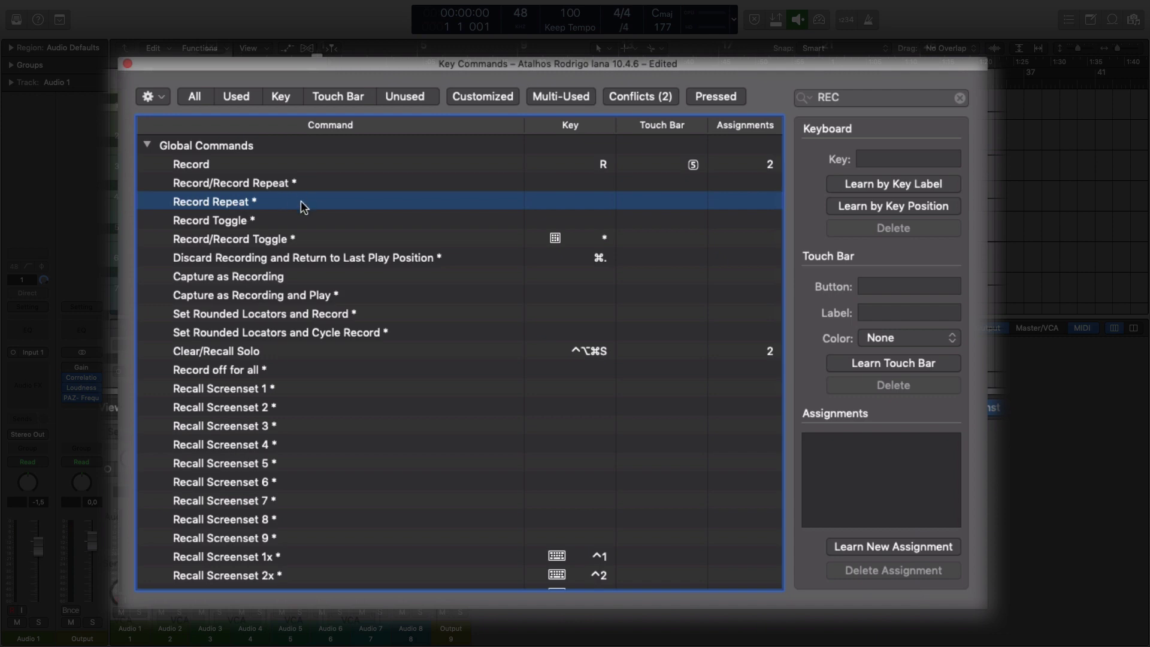
pyautogui.moveTo(709, 66); pyautogui.dragTo(706, 75)
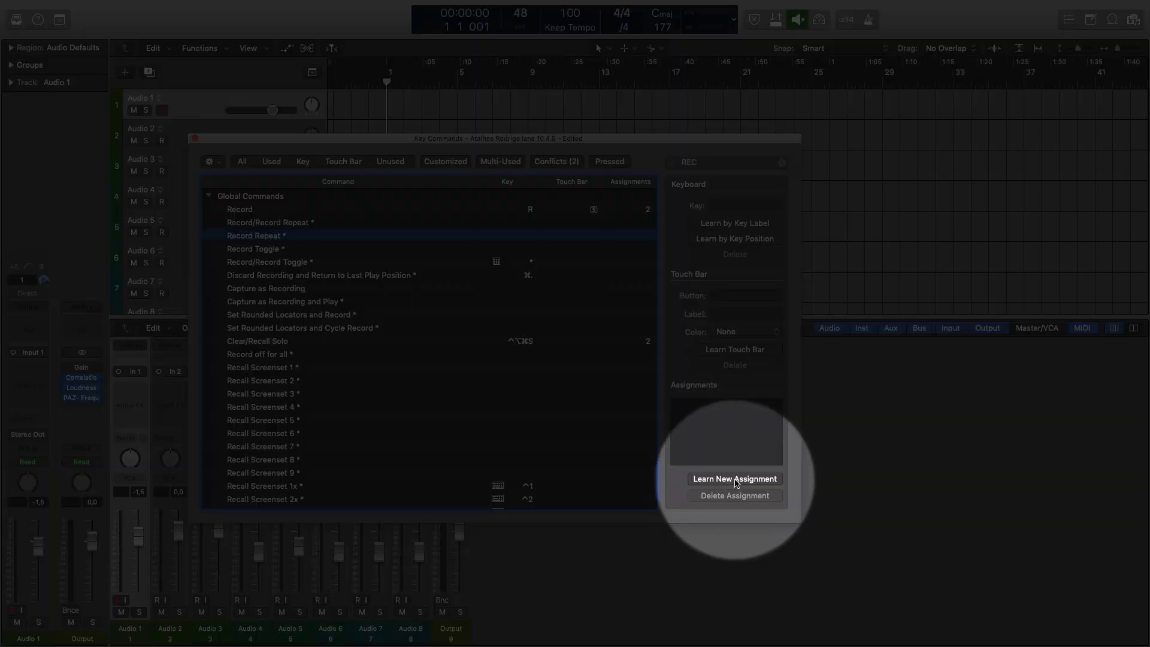
pyautogui.click(745, 479)
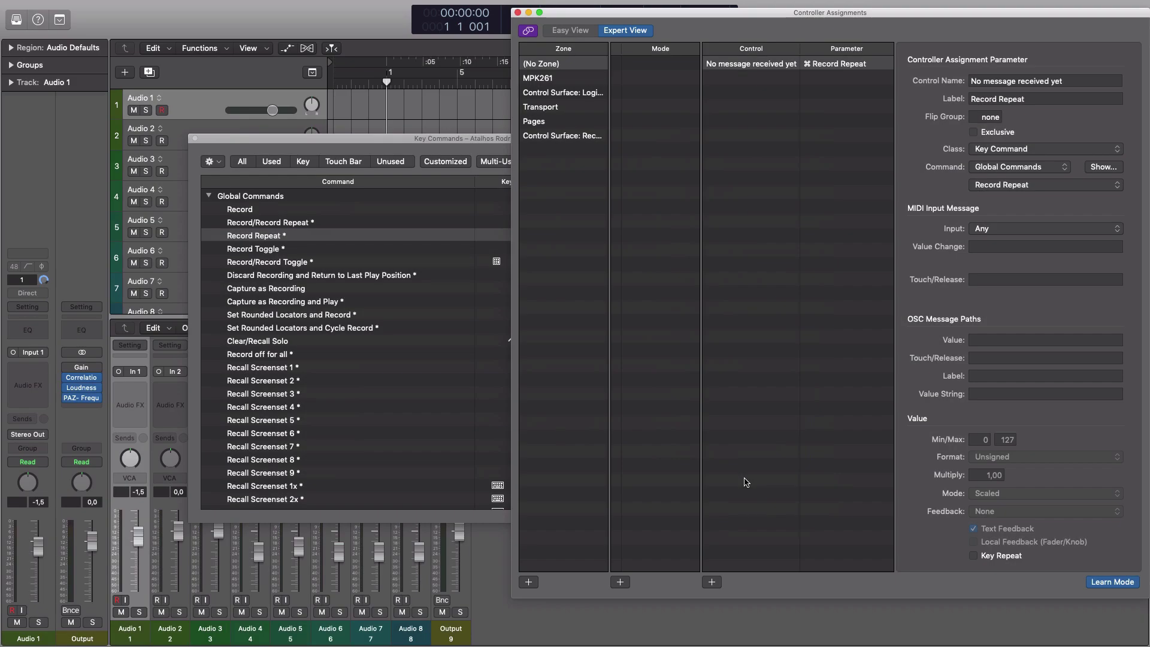
pyautogui.click(518, 13)
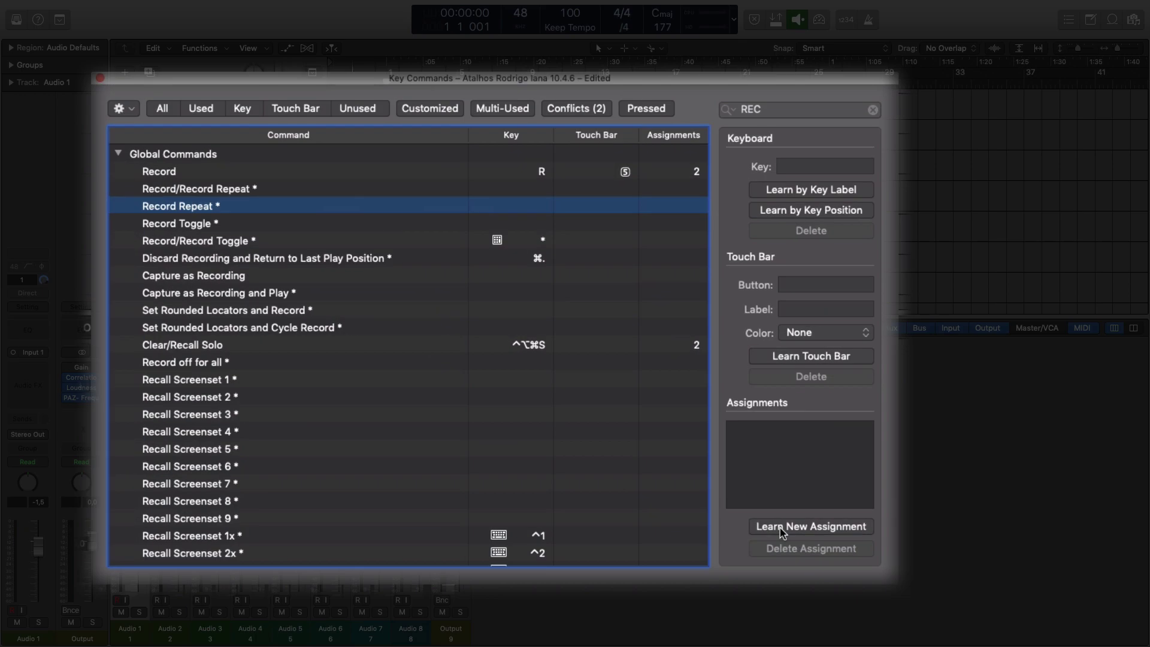
pyautogui.click(709, 482)
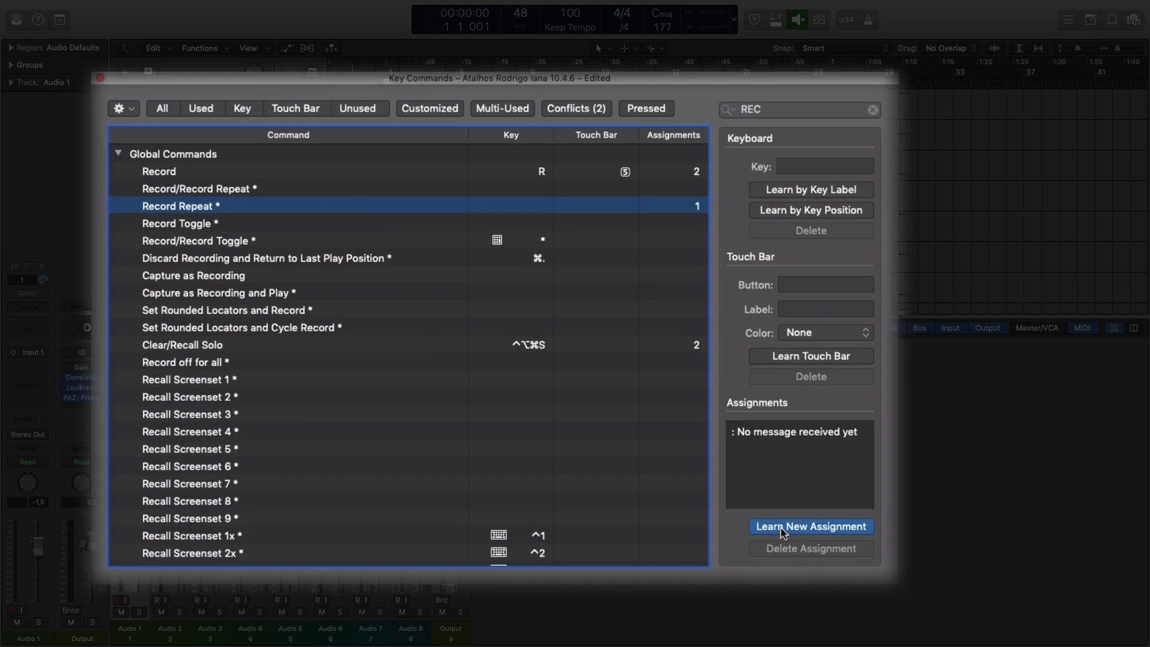
pyautogui.click(781, 532)
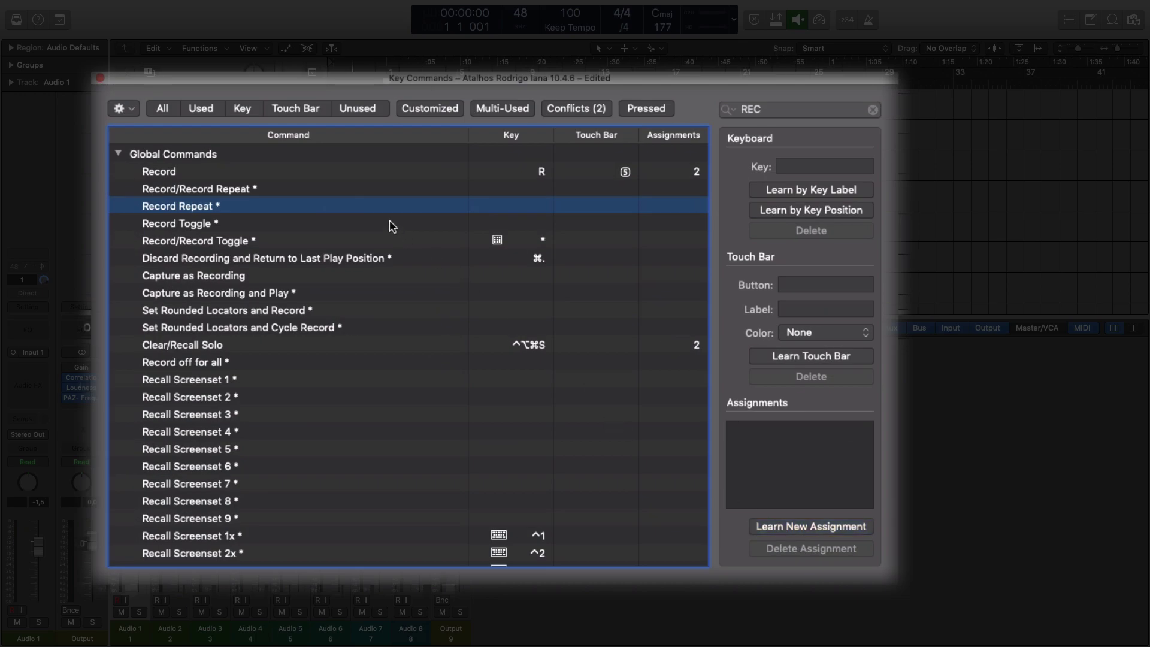
# Learn note F3 on channel 1 as the MIDI assignment for Record Repeat and test it with a short take on Audio 1.
pyautogui.click(813, 527)
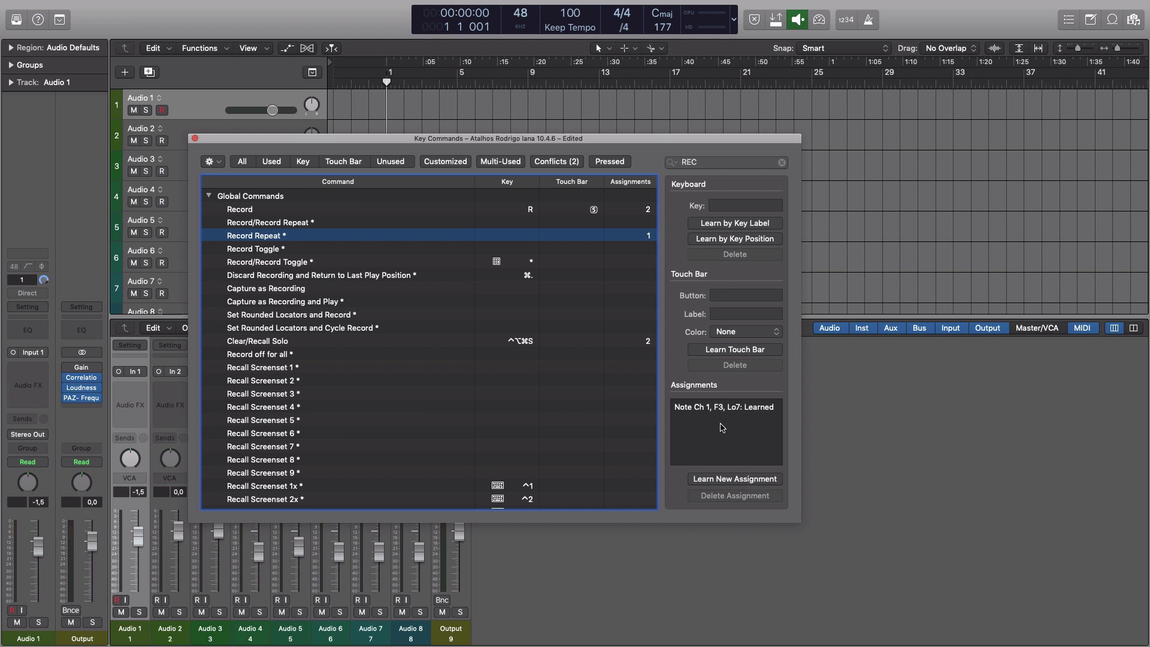
pyautogui.moveTo(567, 139); pyautogui.dragTo(568, 162)
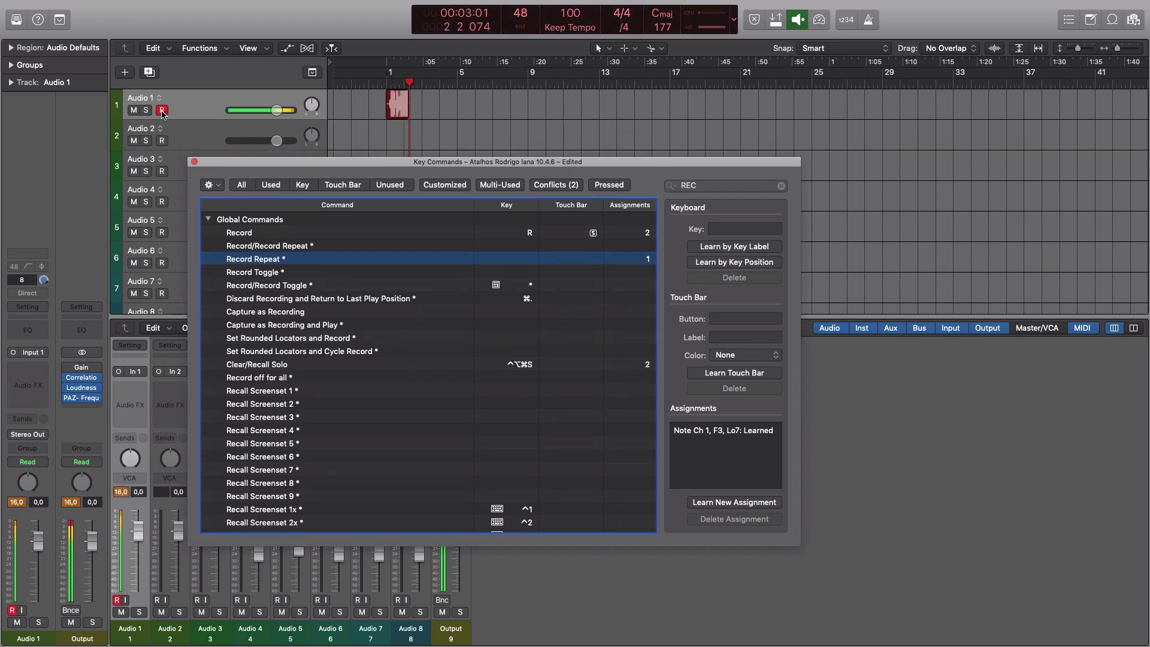
pyautogui.click(161, 111)
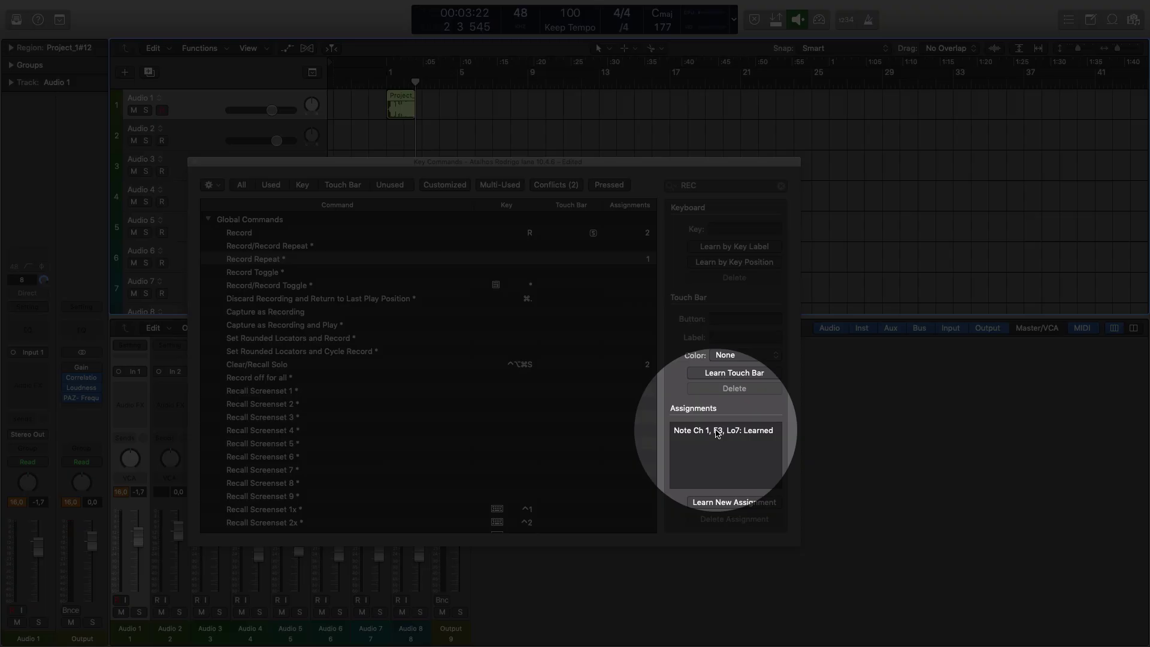
# Delete the note F3 assignment from Record Repeat and close the Key Commands window.
pyautogui.click(716, 434)
pyautogui.click(721, 434)
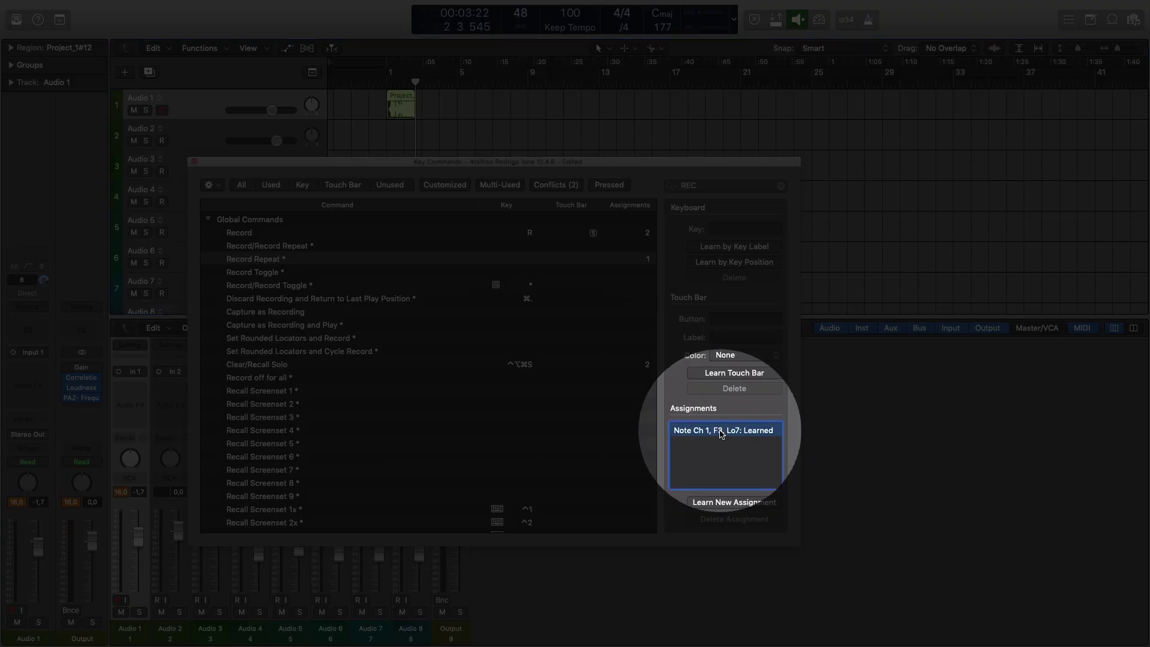
pyautogui.press('BackSpace')
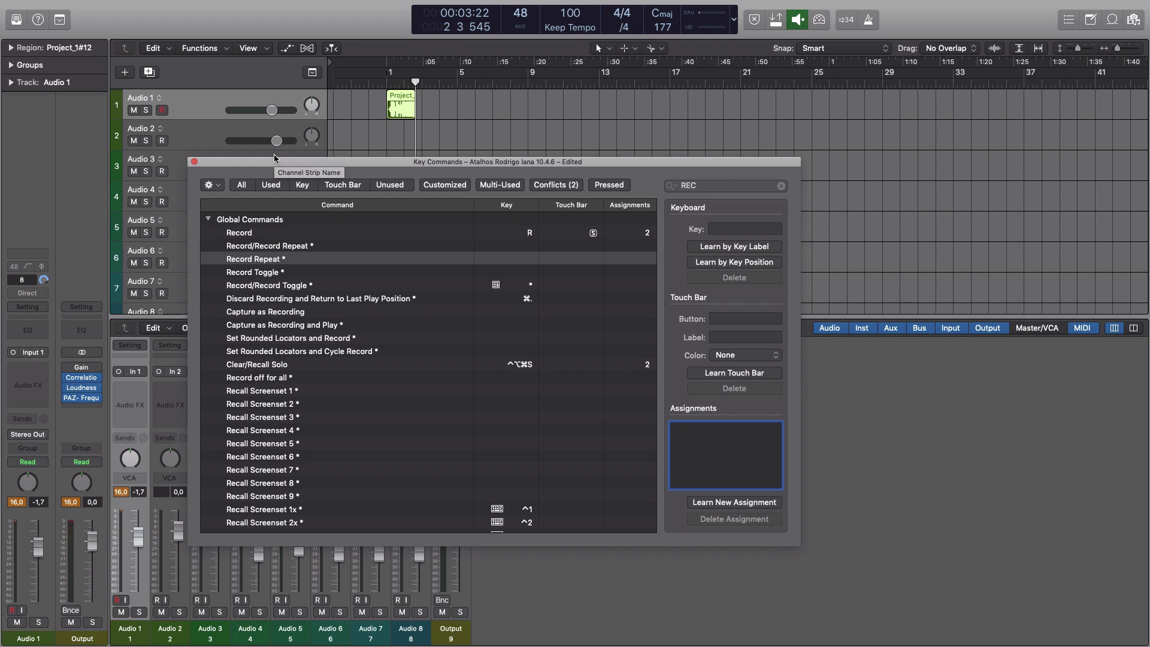
pyautogui.click(194, 161)
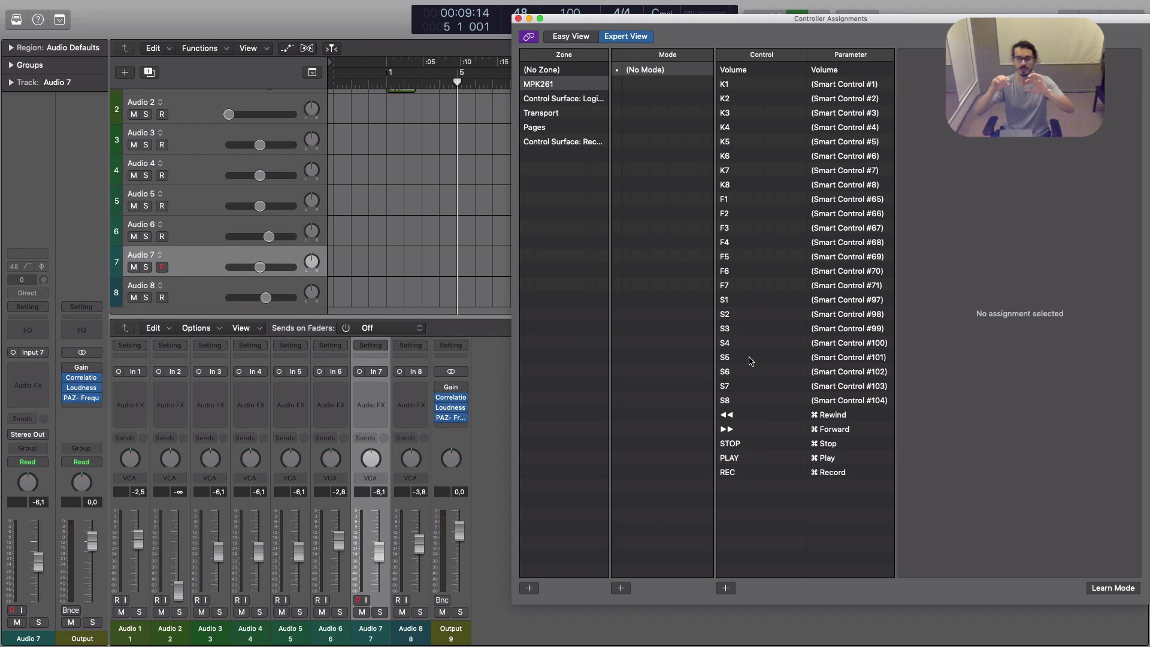
# Select the mixer channel strips Audio 1 to Audio 8 one after another to review the bank of eight faders.
pyautogui.click(130, 631)
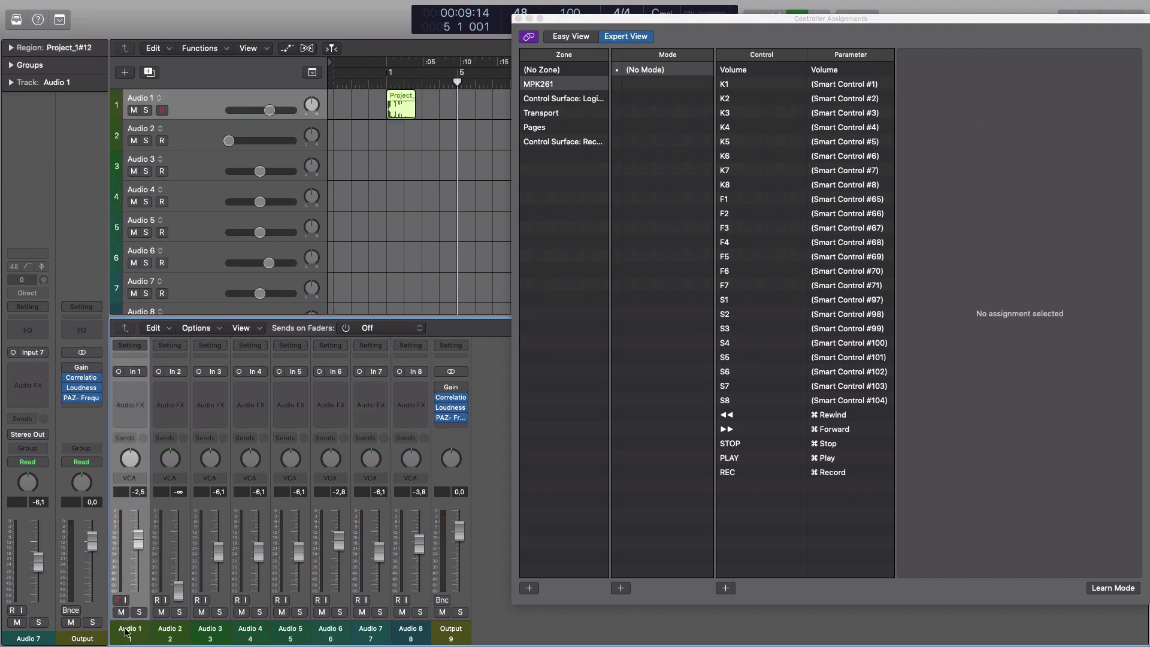
pyautogui.click(171, 631)
pyautogui.click(213, 634)
pyautogui.click(255, 633)
pyautogui.click(296, 634)
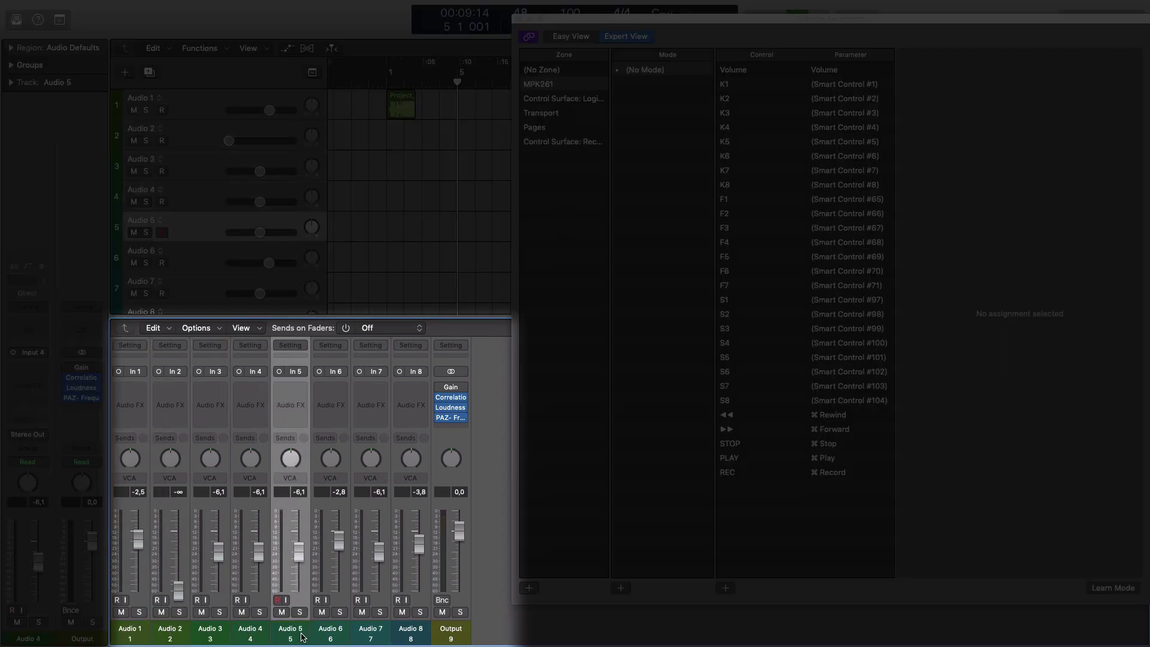
pyautogui.click(338, 635)
pyautogui.click(369, 630)
pyautogui.click(405, 634)
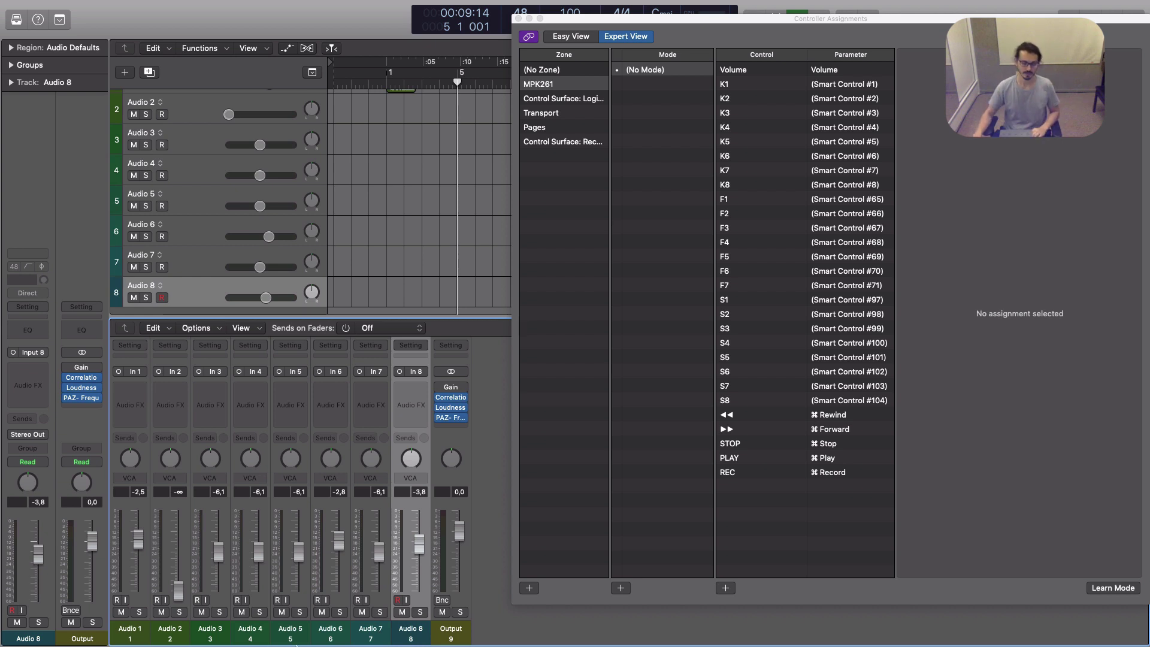
# Select the Audio 1 to Audio 8 channel strips together and raise their faders to 6.0 dB, with Audio 2 at -7.2 dB.
pyautogui.moveTo(130, 629); pyautogui.dragTo(414, 619)
pyautogui.moveTo(218, 551); pyautogui.dragTo(218, 540)
pyautogui.moveTo(291, 548); pyautogui.dragTo(303, 548)
pyautogui.moveTo(176, 598); pyautogui.dragTo(178, 561)
pyautogui.click(419, 635)
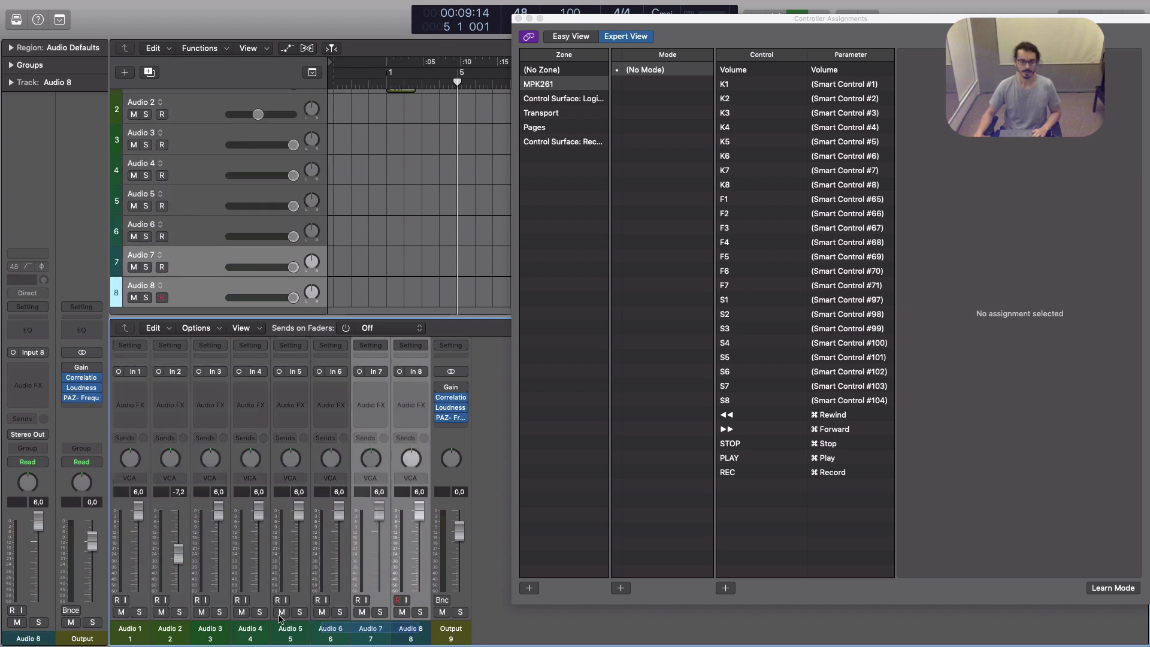
# Lower the selected channel faders together to 2.3 dB, with Audio 2 at -10.9 dB, and set Audio 1 alone to -2.7 dB.
pyautogui.moveTo(142, 512); pyautogui.dragTo(141, 524)
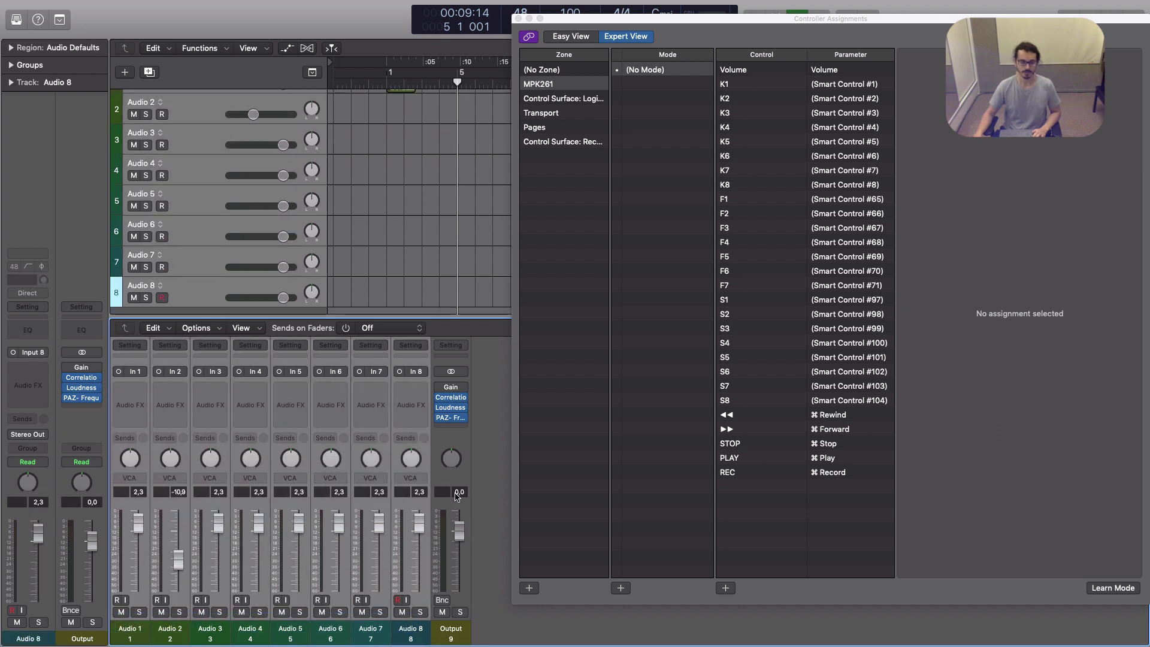
pyautogui.click(479, 496)
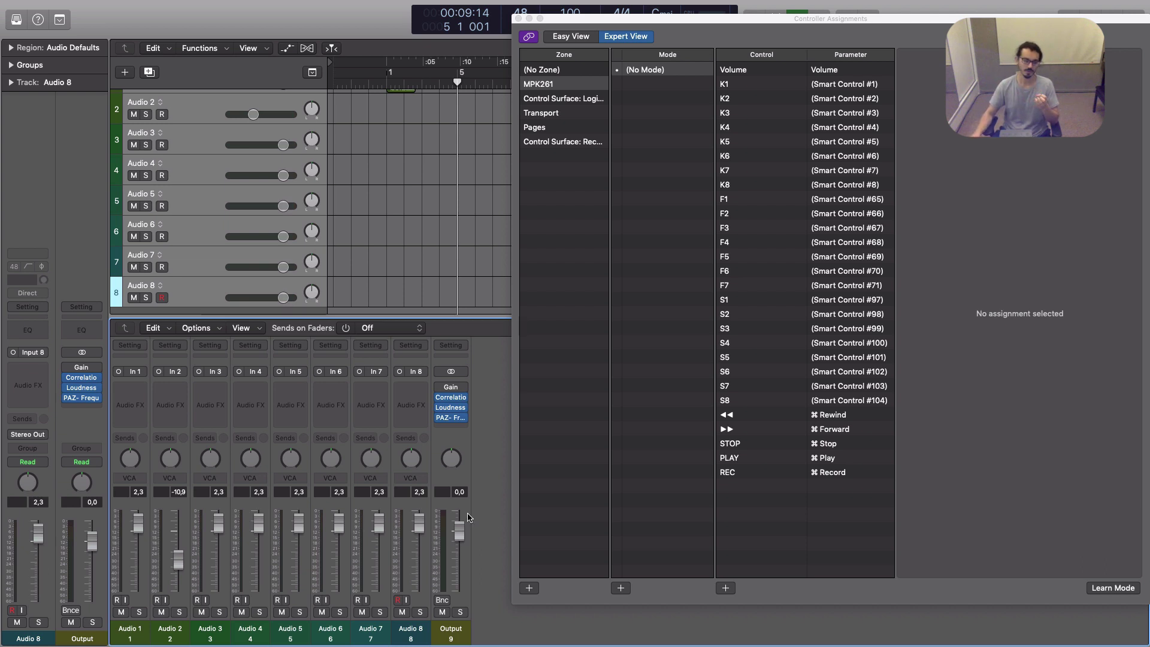
pyautogui.keyDown('alt'); pyautogui.click(139, 524); pyautogui.keyUp('alt')
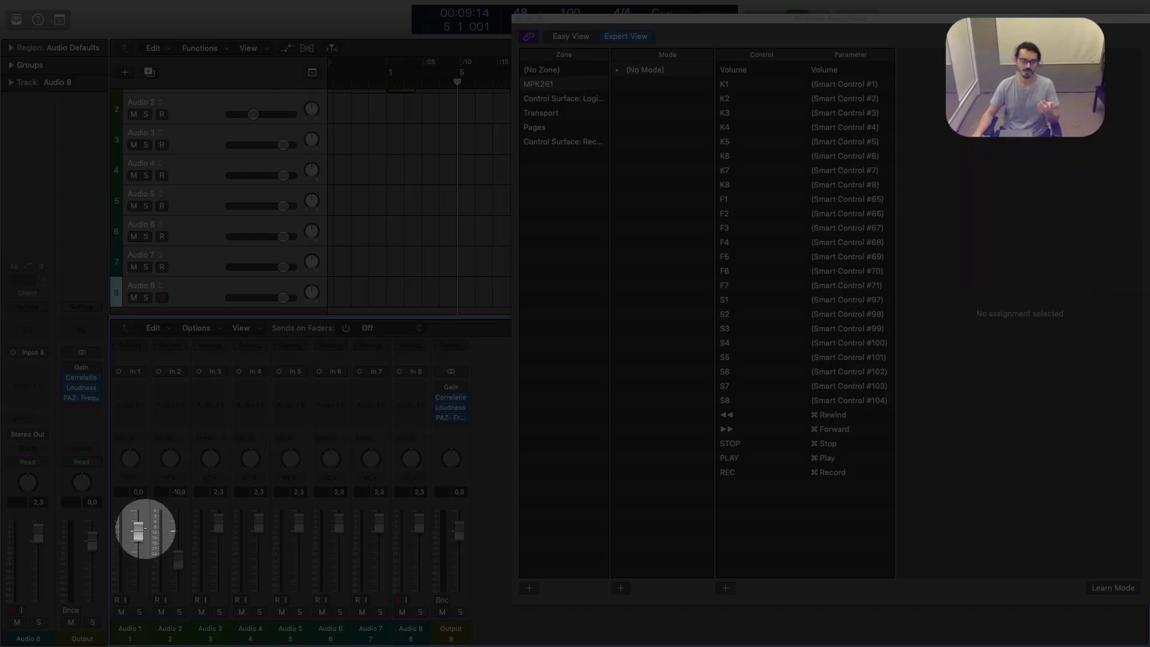
pyautogui.moveTo(144, 529); pyautogui.dragTo(147, 531)
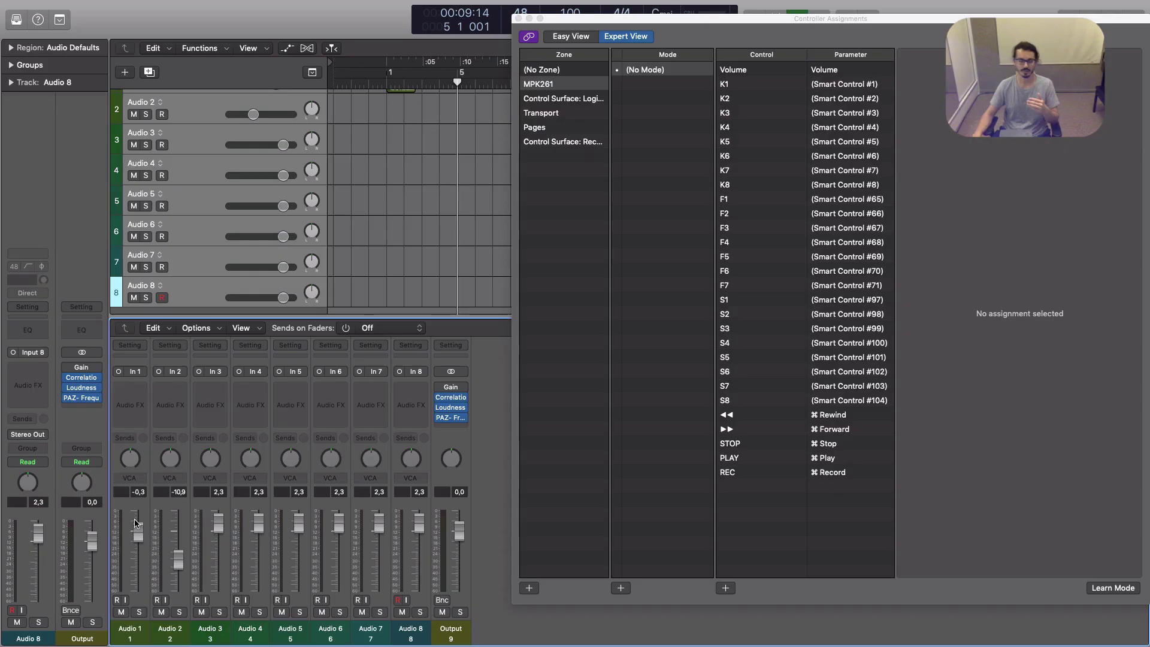
pyautogui.moveTo(138, 533); pyautogui.dragTo(138, 540)
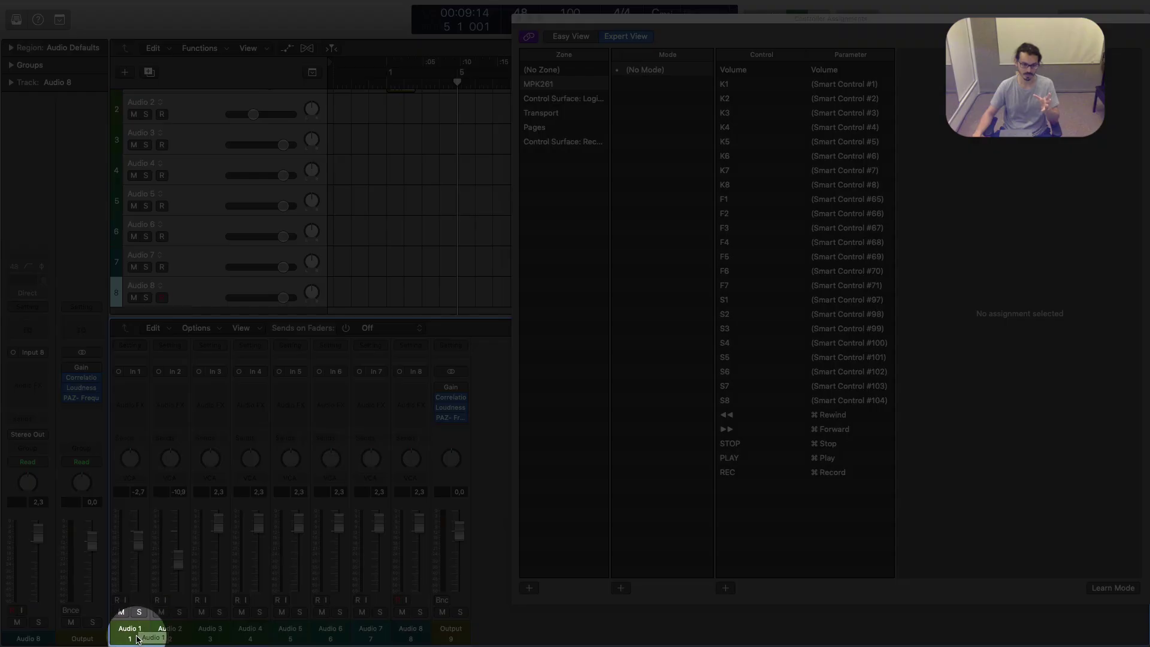
# Rename the Audio 1 channel strip as 9.
pyautogui.click(137, 639)
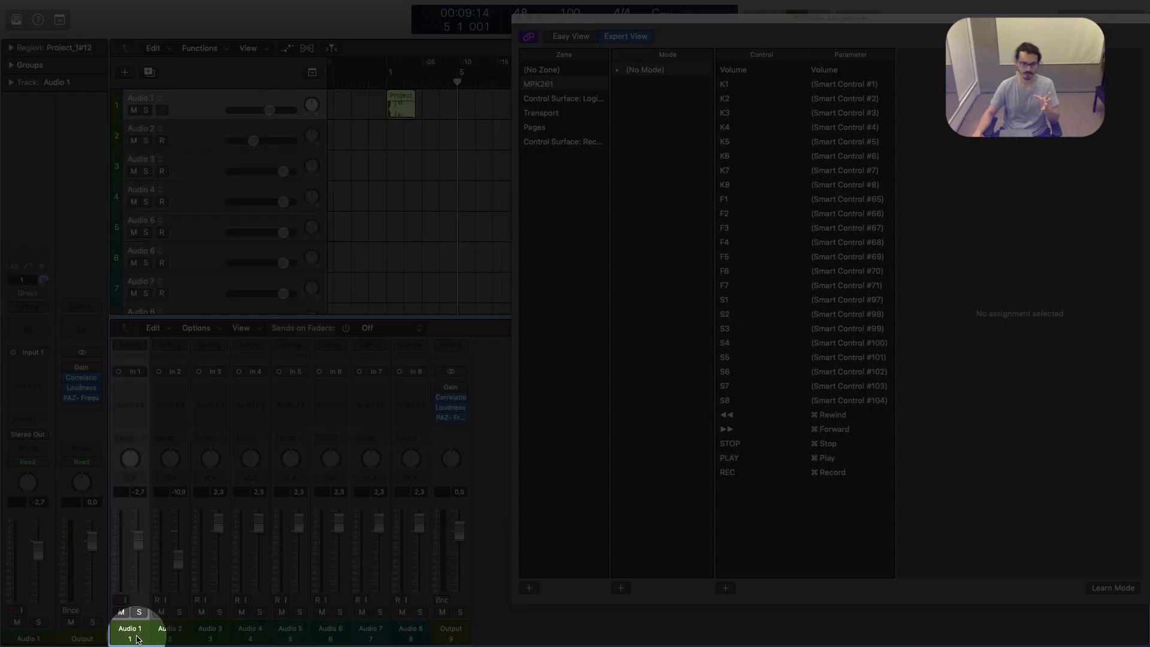
pyautogui.doubleClick(130, 637)
pyautogui.write('9')
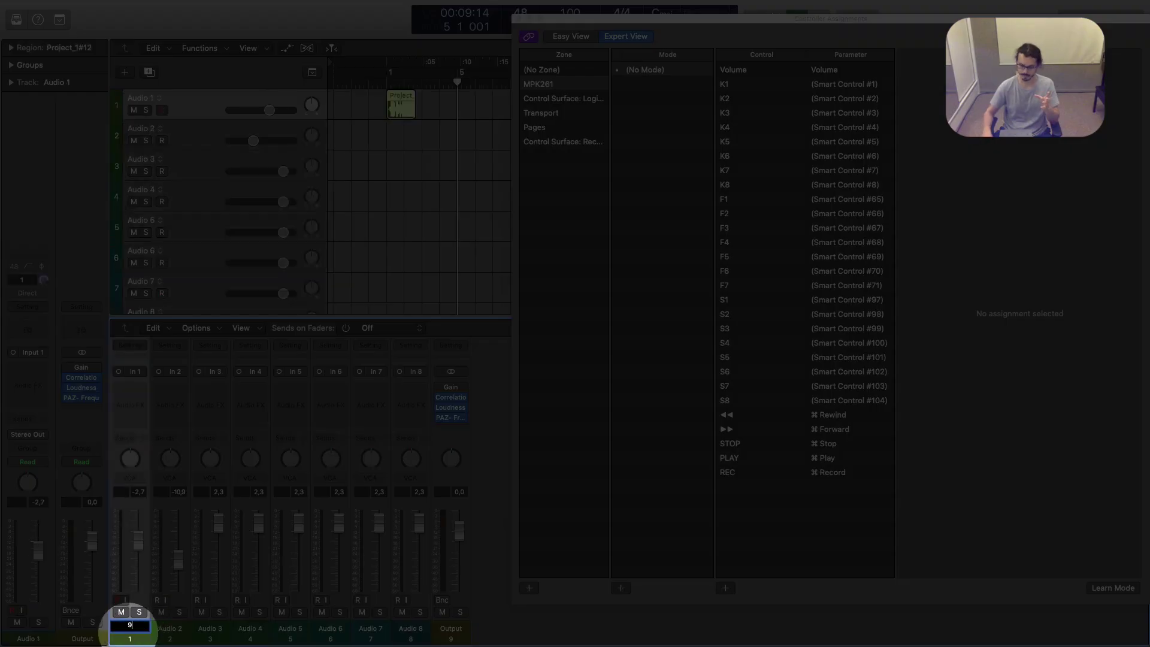
pyautogui.press('Return')
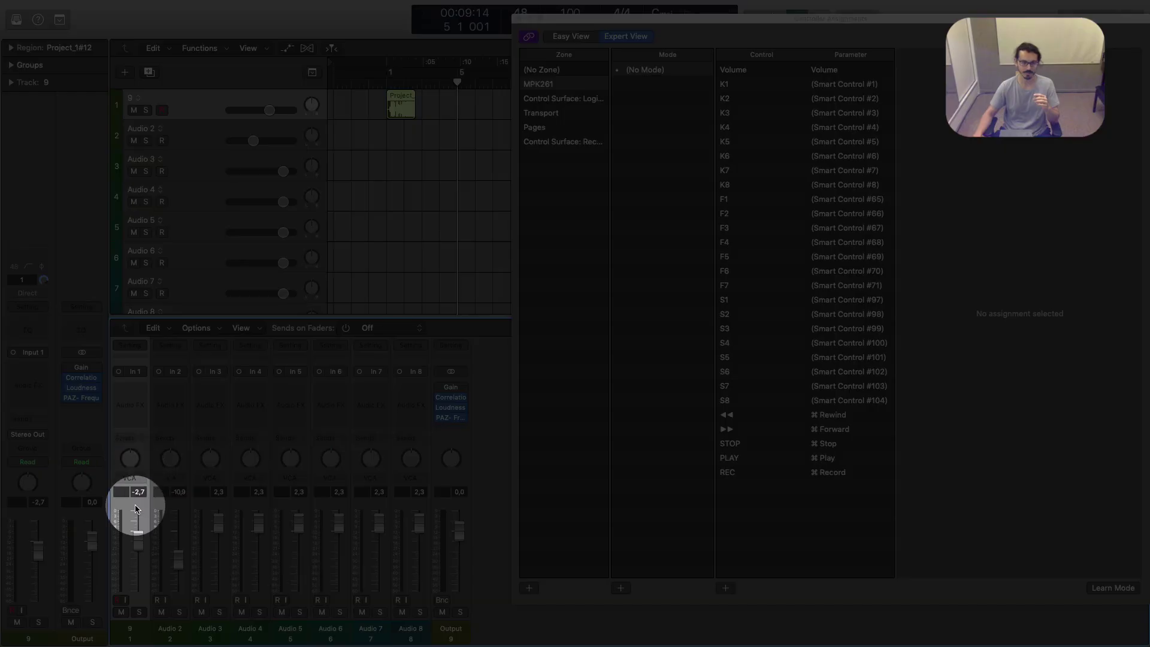
# Learn note D3 on channel 1 as a Selected Track volume assignment and delete that assignment again.
pyautogui.click(1113, 589)
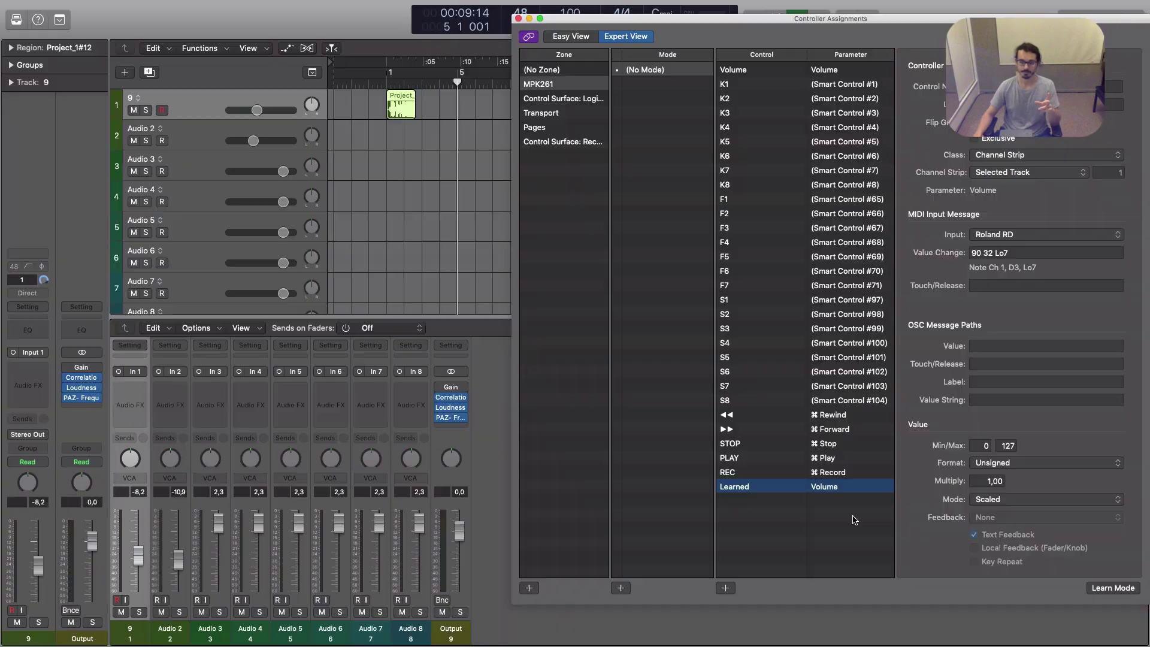
pyautogui.click(841, 508)
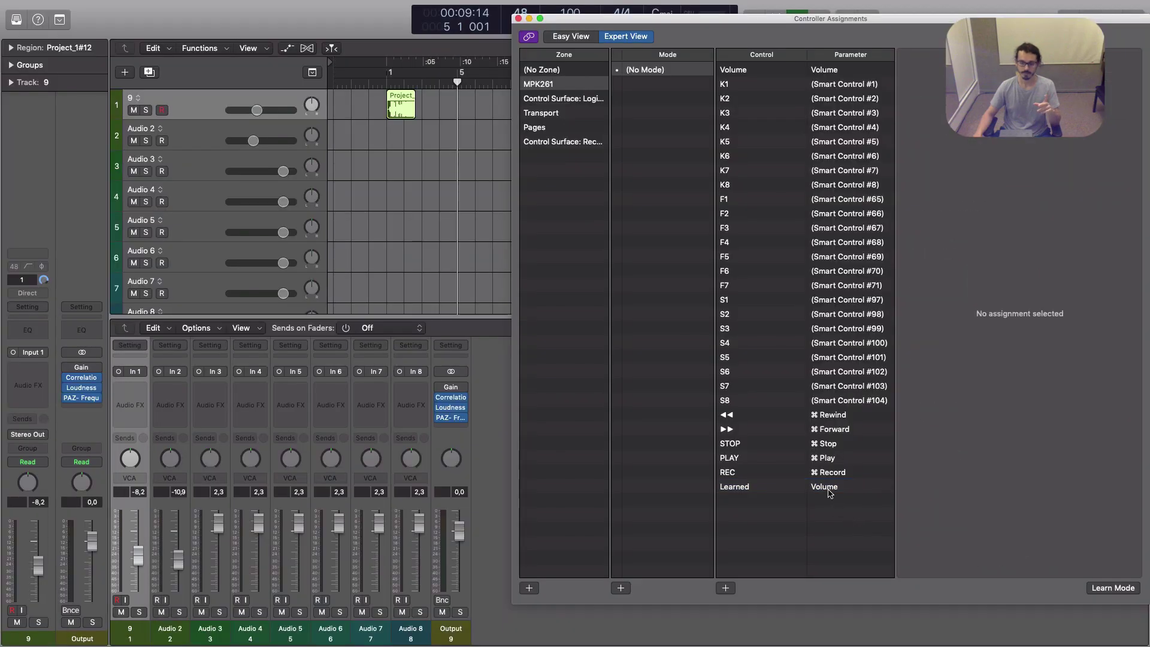
pyautogui.click(827, 490)
pyautogui.press('Delete')
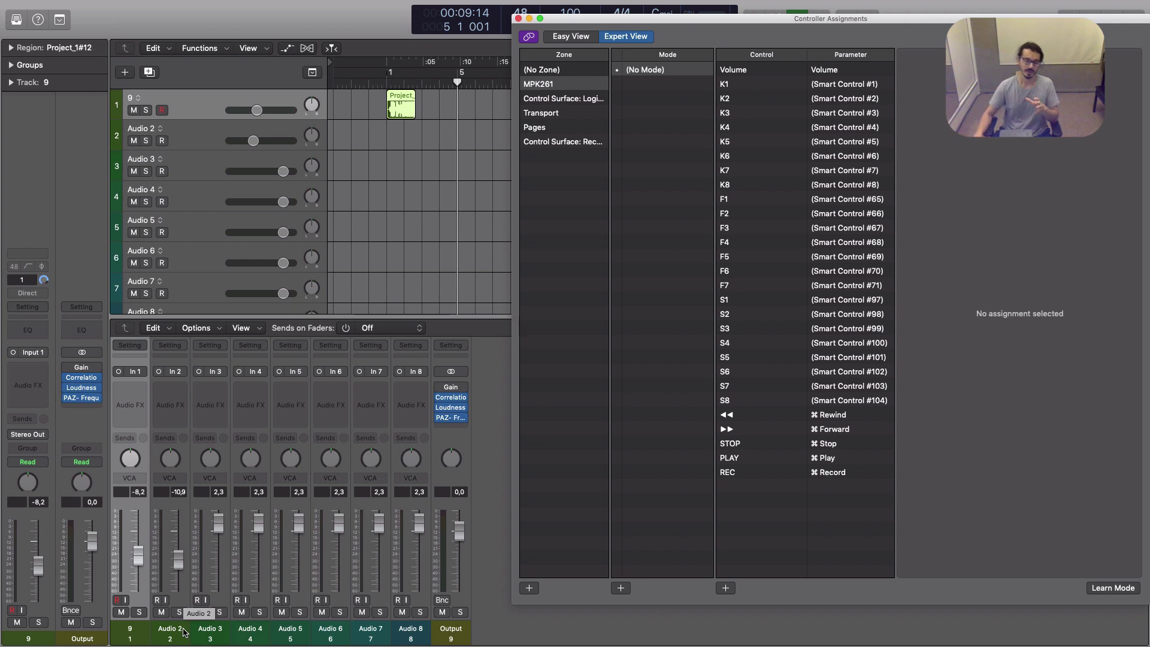
# With Audio 4 selected, learn pitch bend on channel 1 as a volume assignment whose channel strip is set to Selected Track.
pyautogui.click(206, 635)
pyautogui.click(296, 632)
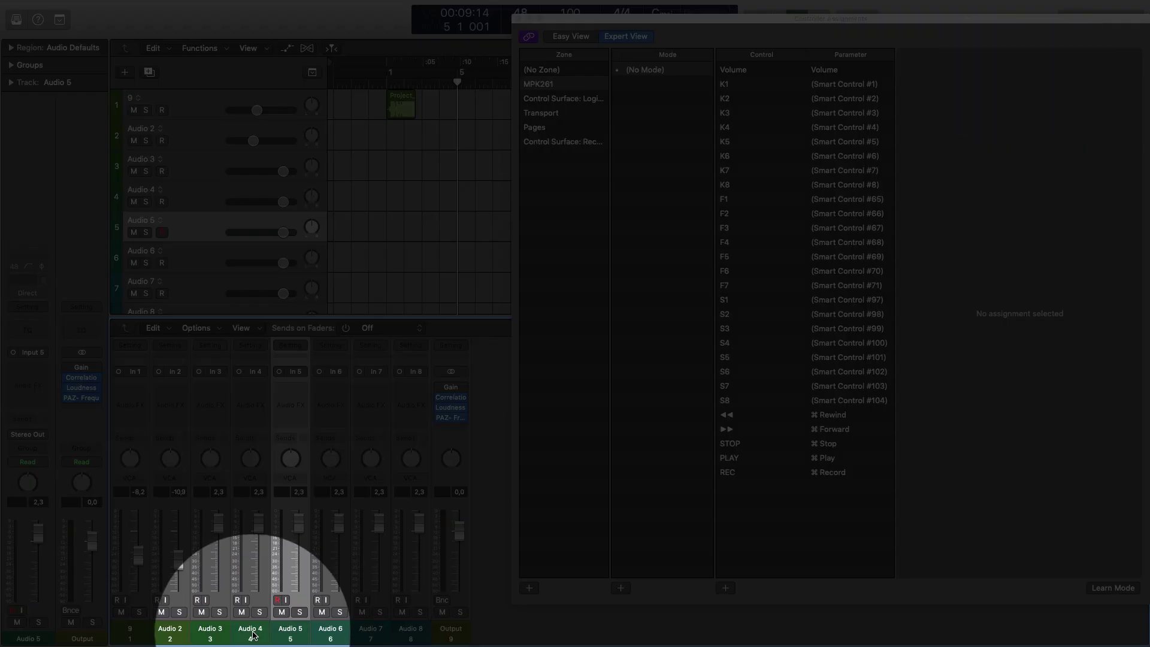
pyautogui.click(253, 635)
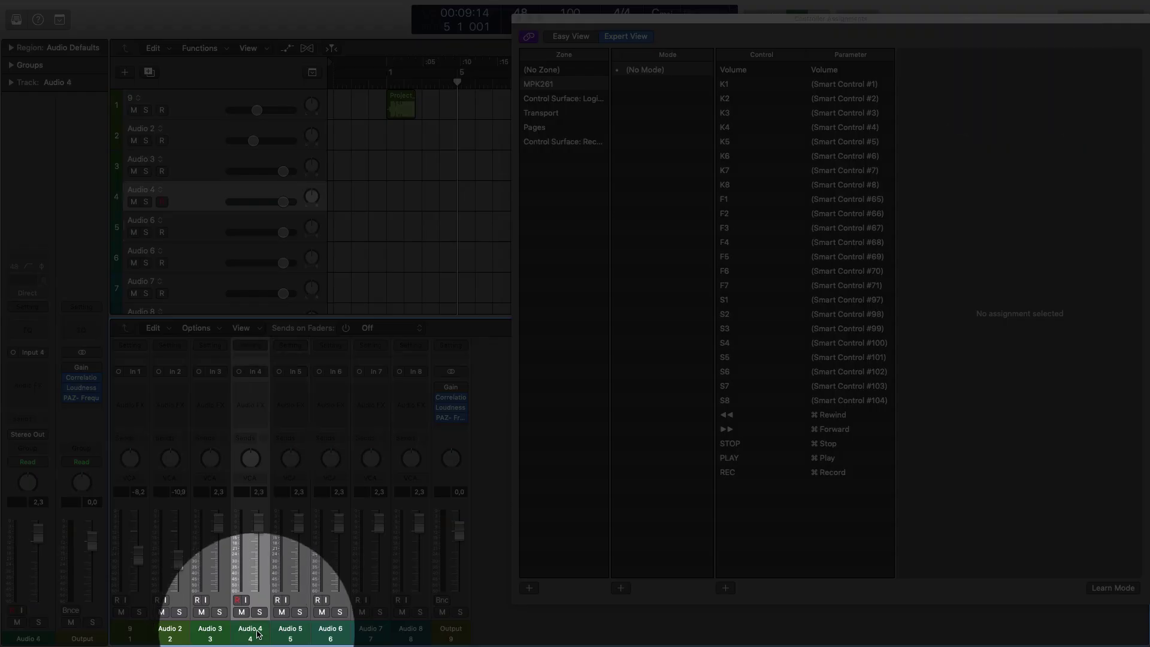
pyautogui.click(1114, 588)
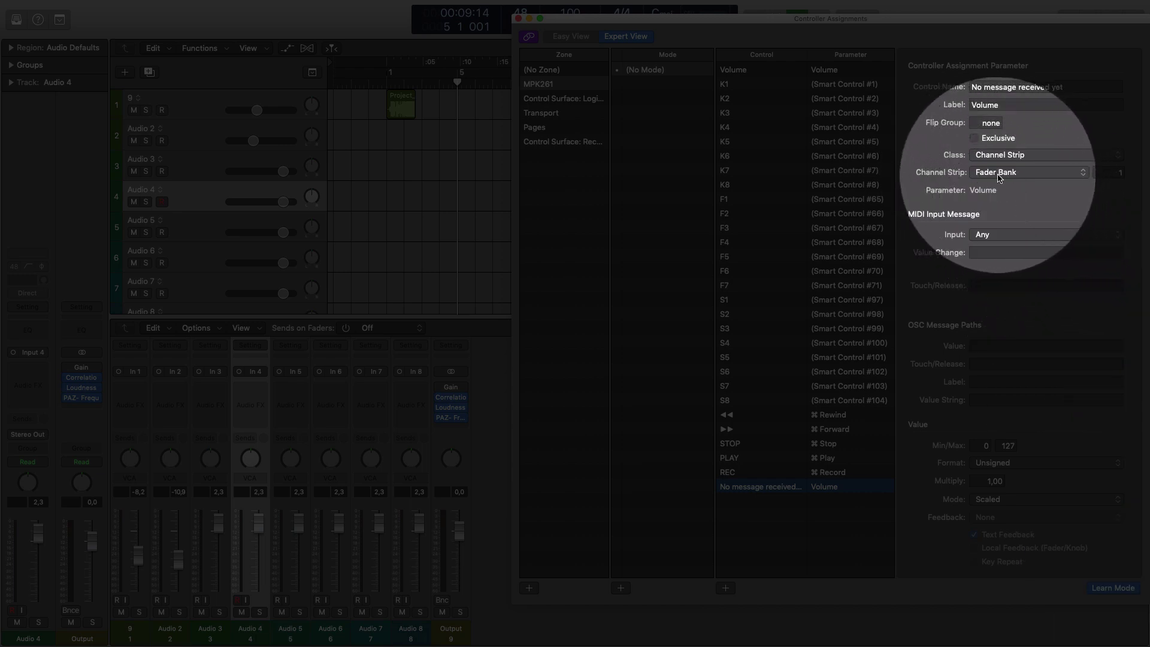
pyautogui.click(1040, 173)
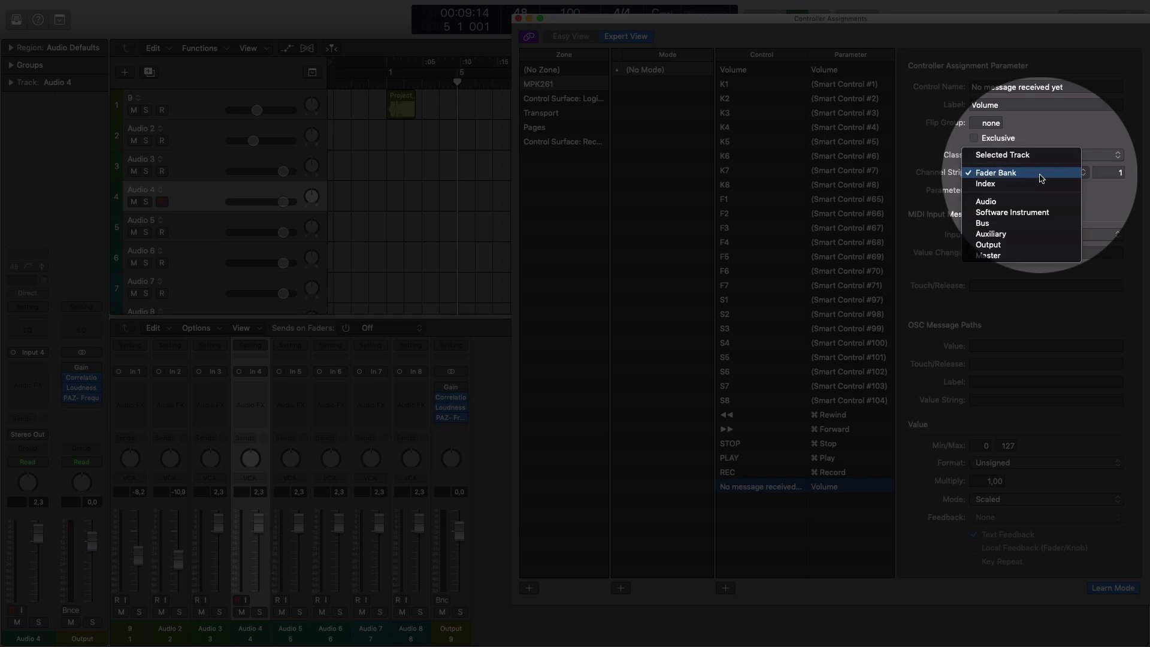
pyautogui.click(996, 157)
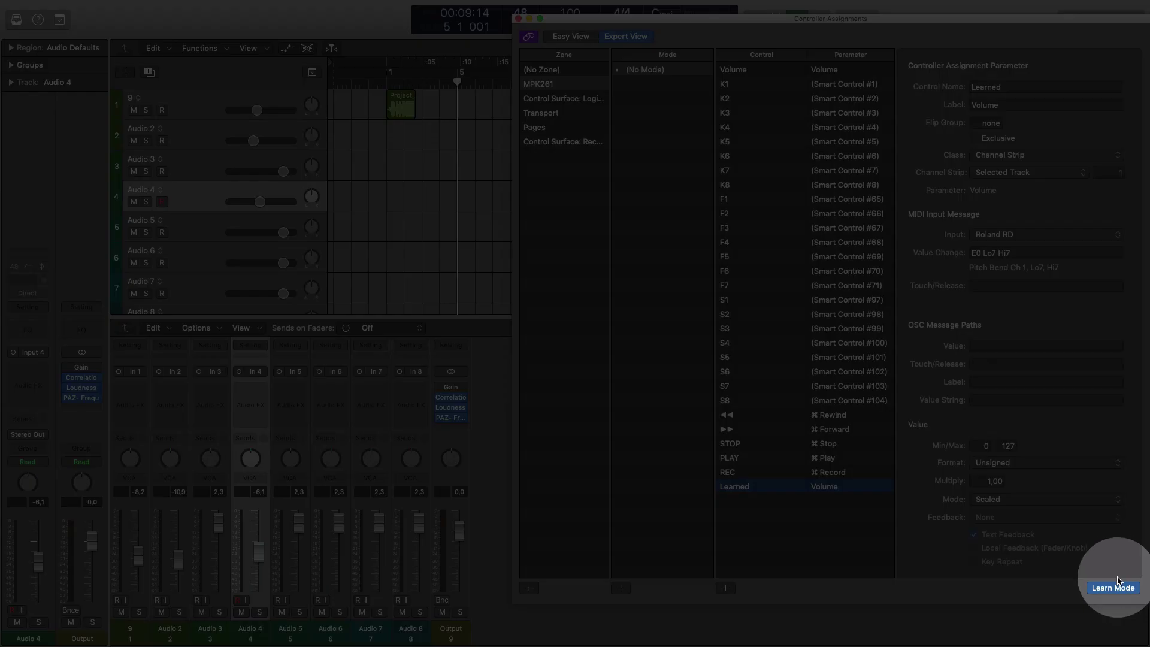
pyautogui.click(1112, 587)
# Select Audio 5, Audio 6 and Audio 7 in turn, lower each to -6.1 dB with the learned controller, and reselect Audio 4.
pyautogui.click(292, 641)
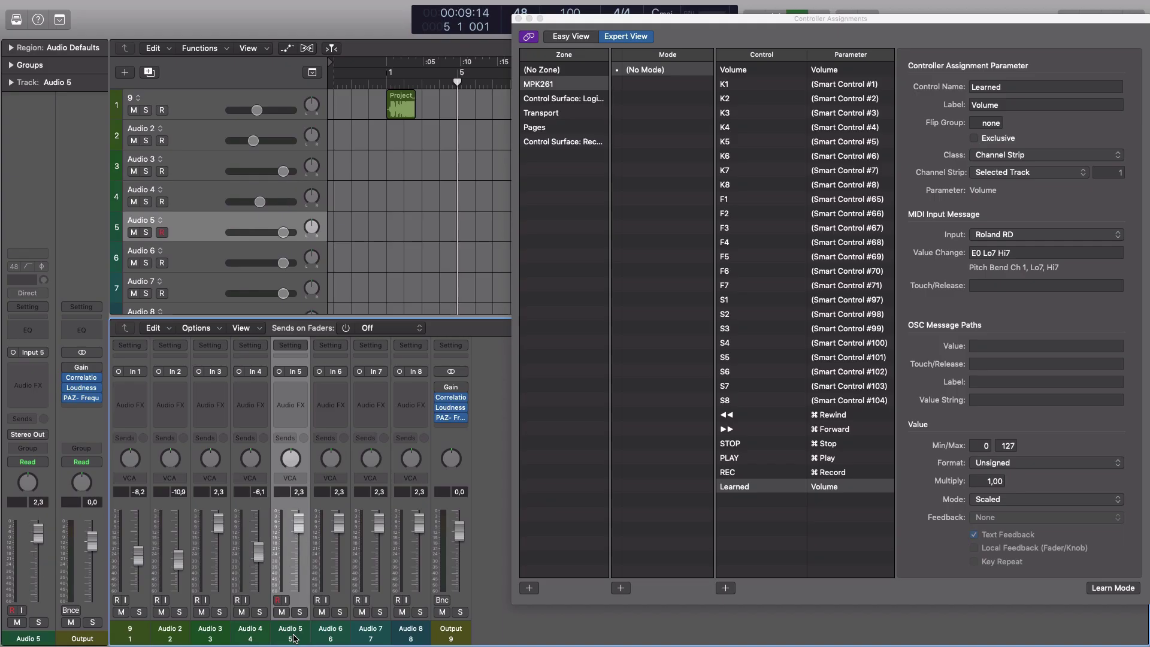
pyautogui.click(326, 638)
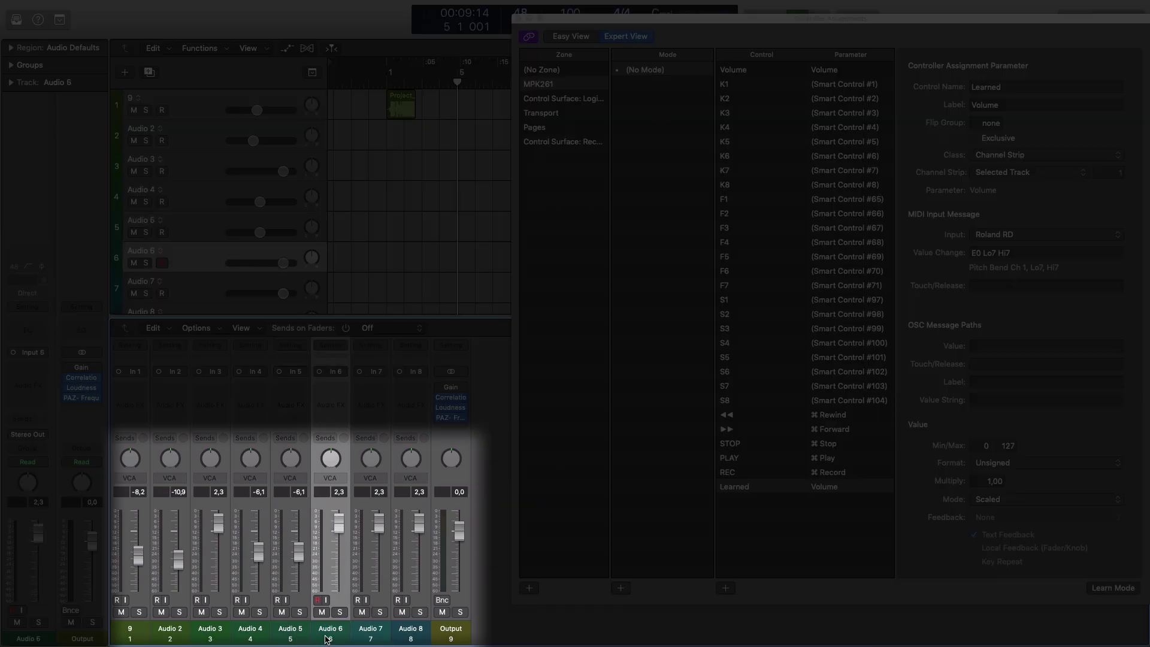
pyautogui.click(370, 638)
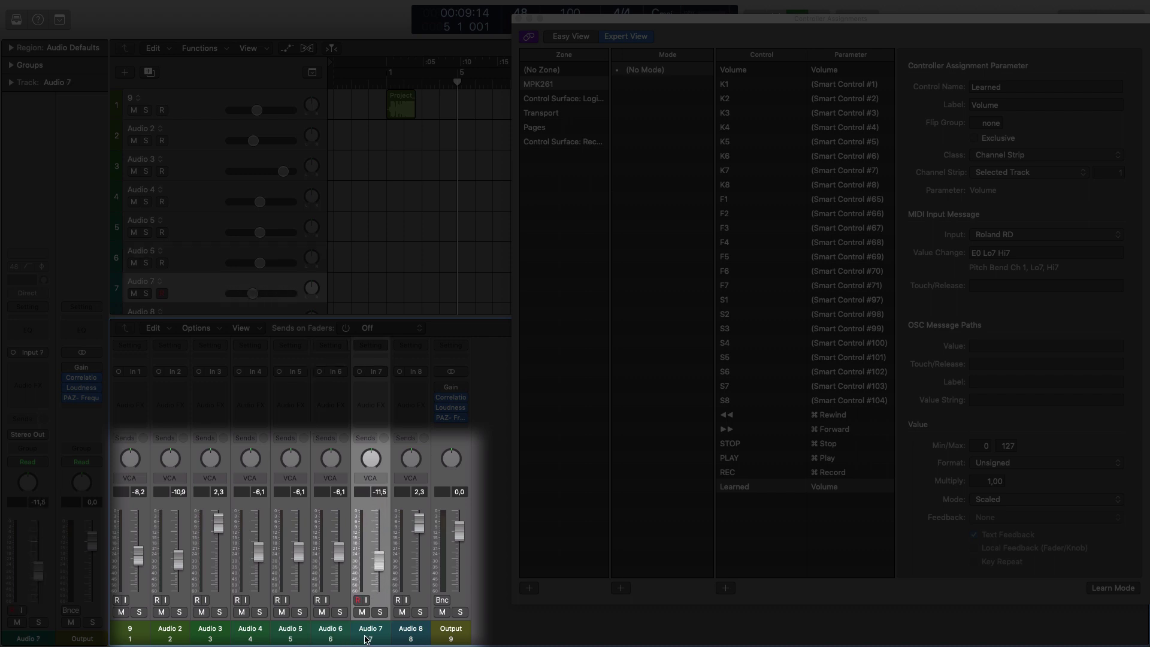
pyautogui.click(250, 639)
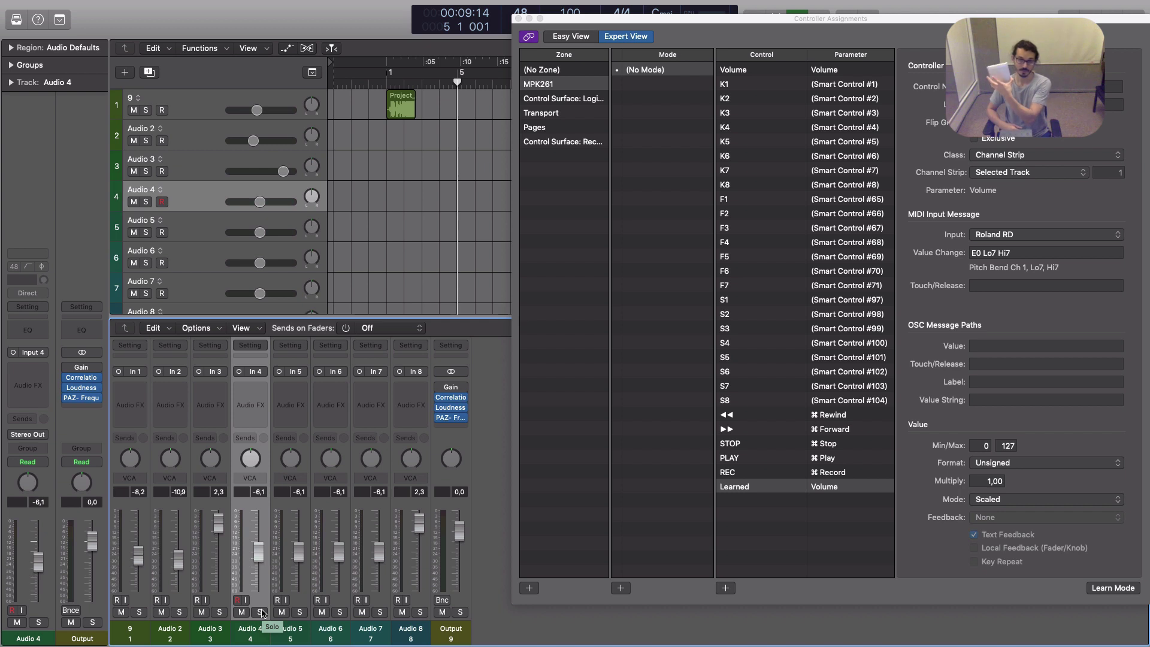
# Hide the mixer and add 17 audio tracks below Audio 8, up to Audio 25.
pyautogui.moveTo(460, 644)
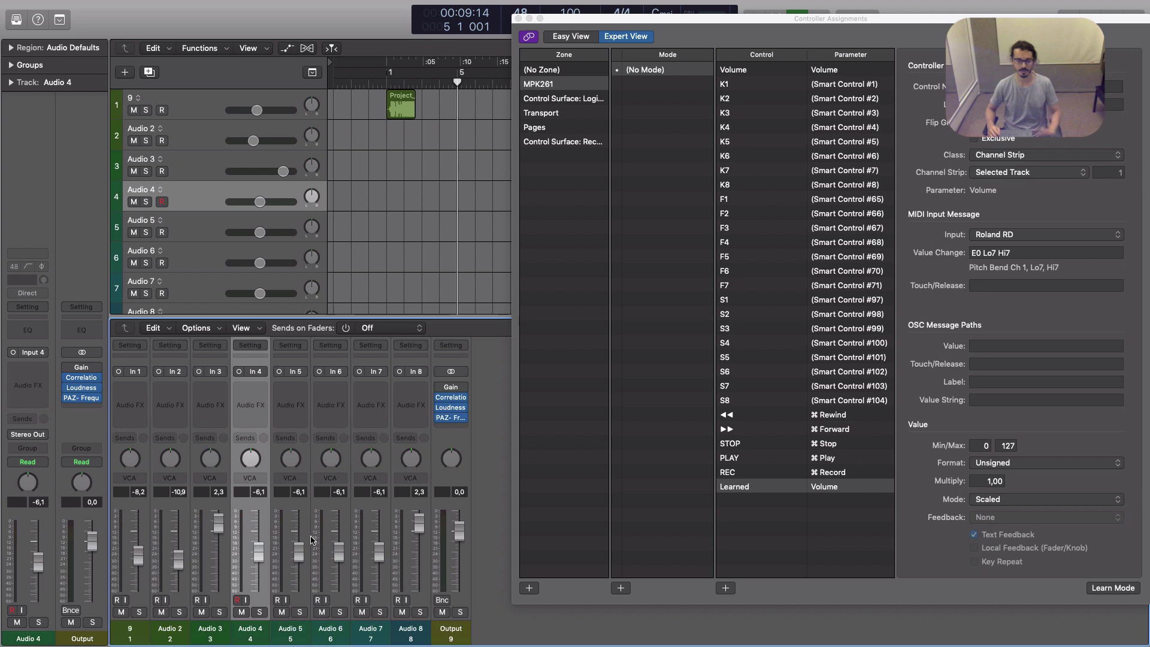
pyautogui.press('x')
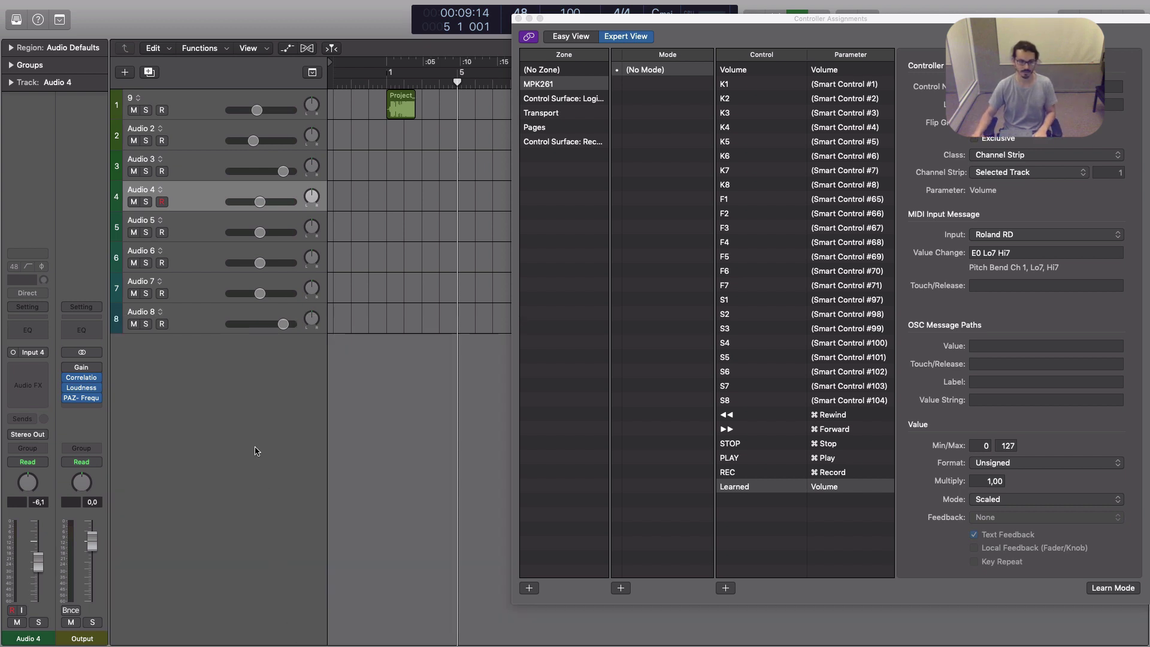
pyautogui.doubleClick(257, 460)
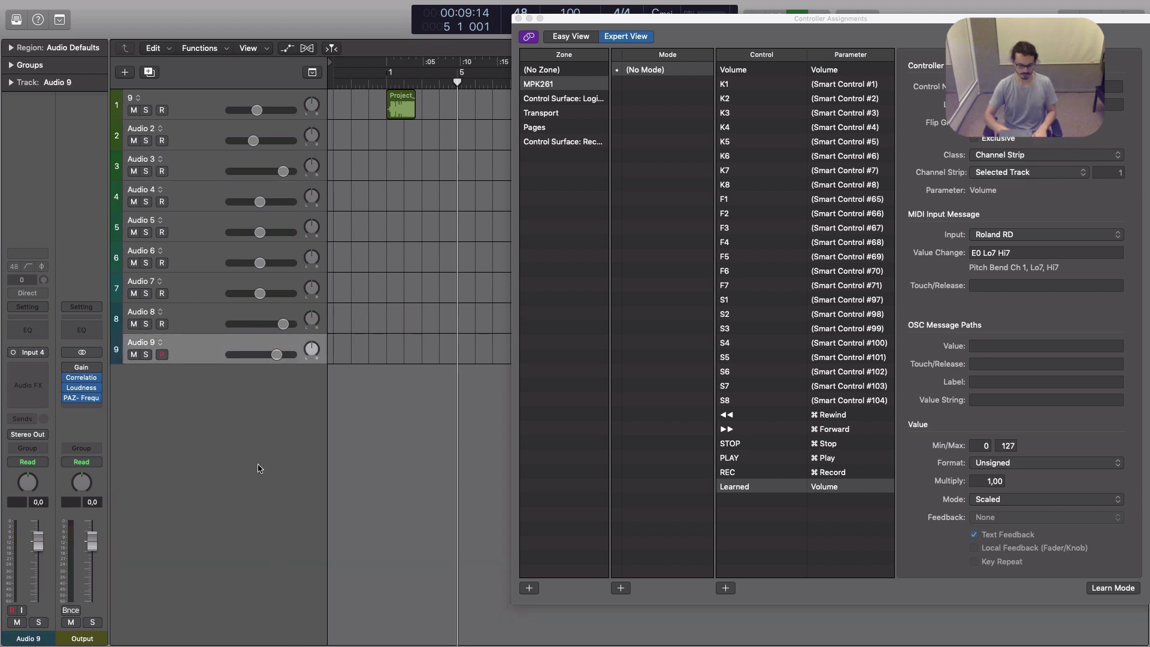
pyautogui.press('alt+super+a')
pyautogui.press('alt+super+a')
pyautogui.press('alt+super+a')
pyautogui.press('alt+super+a')
pyautogui.press('alt+super+a')
pyautogui.press('alt+super+a')
pyautogui.press('alt+super+a')
pyautogui.press('alt+super+a')
pyautogui.press('alt+super+a')
pyautogui.press('alt+super+a')
pyautogui.press('alt+super+a')
pyautogui.press('alt+super+a')
pyautogui.press('alt+super+a')
pyautogui.press('alt+super+a')
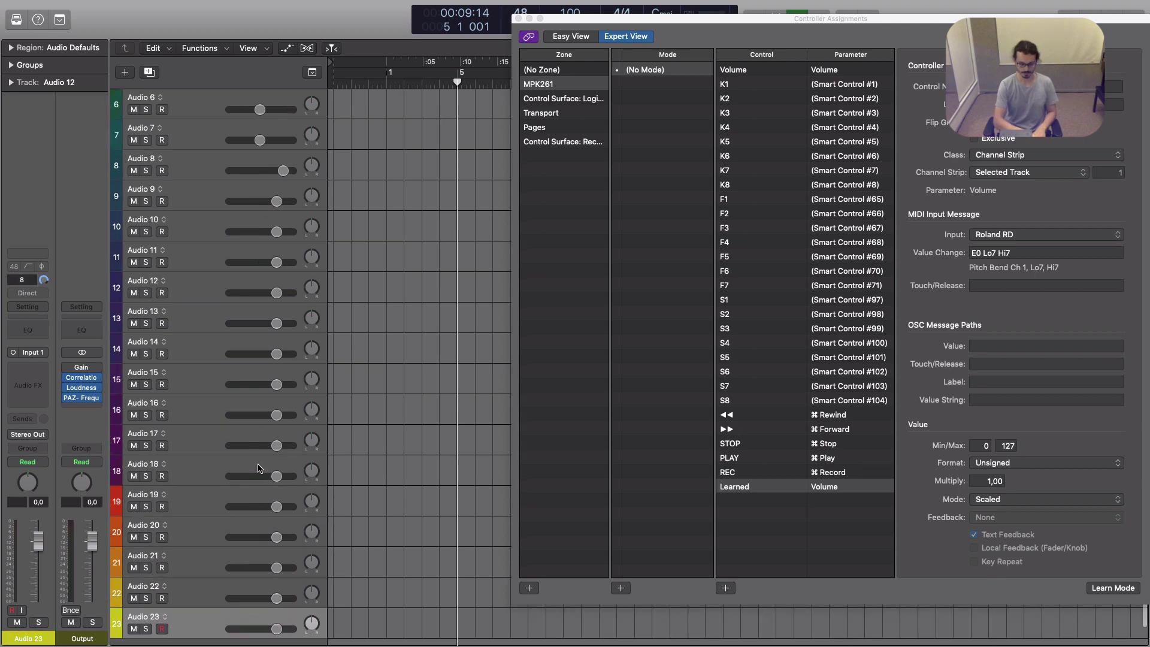
pyautogui.press('alt+super+a')
pyautogui.press('alt+super+a')
# Show the mixer to look across the channel strips of the enlarged session, and hide it again.
pyautogui.press('x')
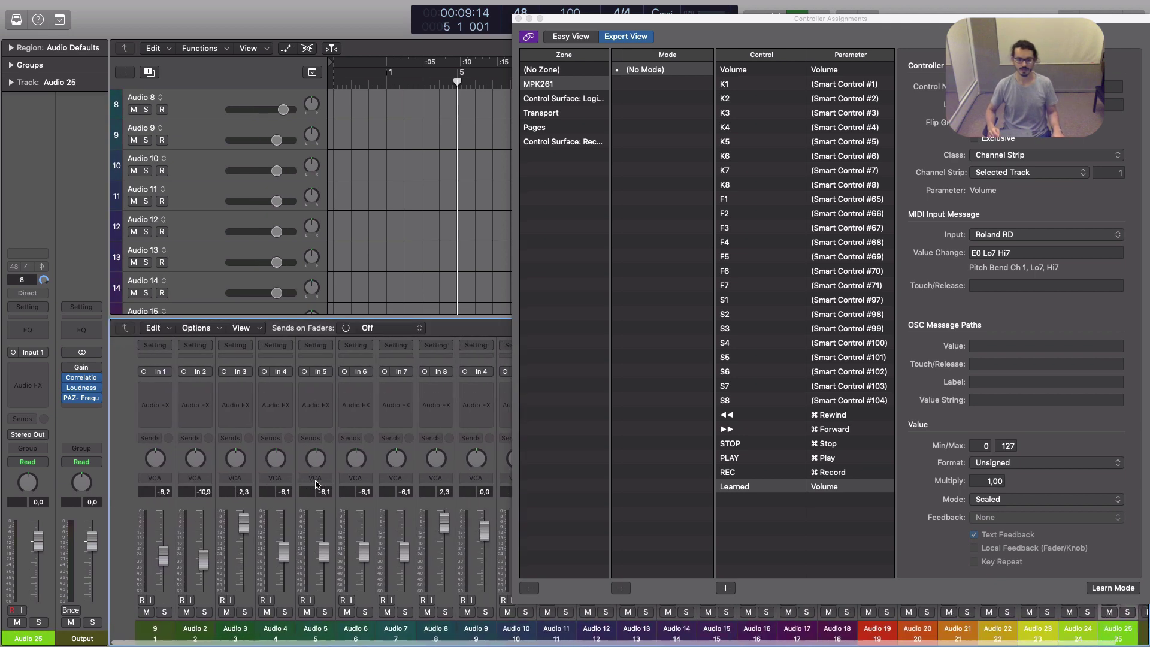
pyautogui.hscroll(2, 317, 483)
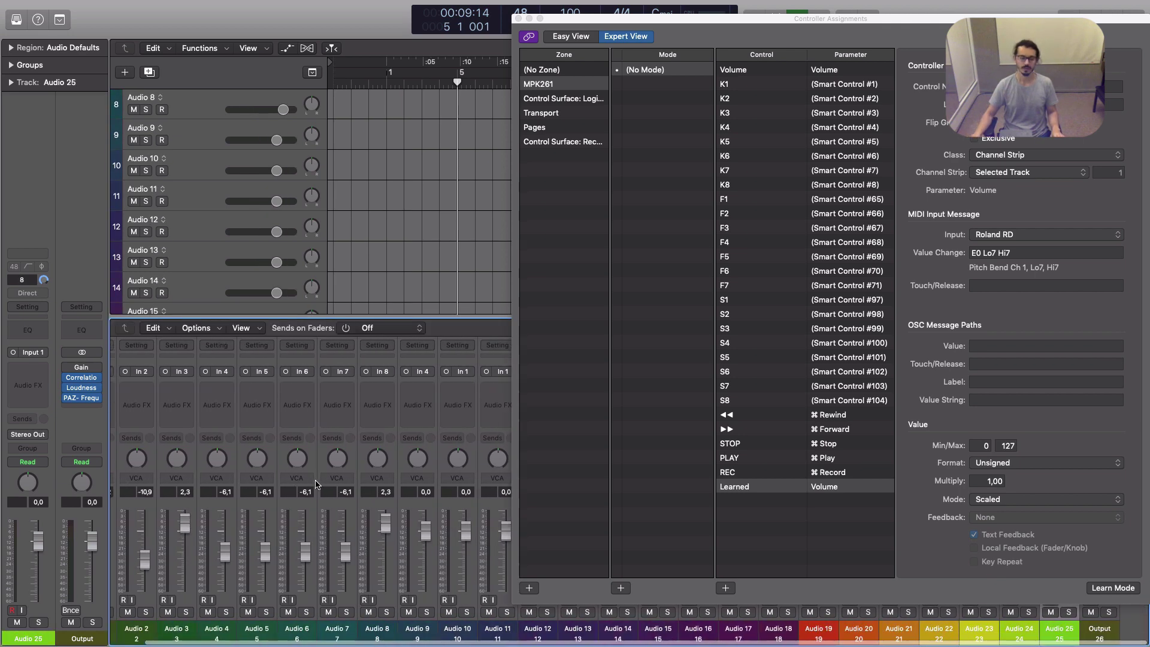
pyautogui.press('x')
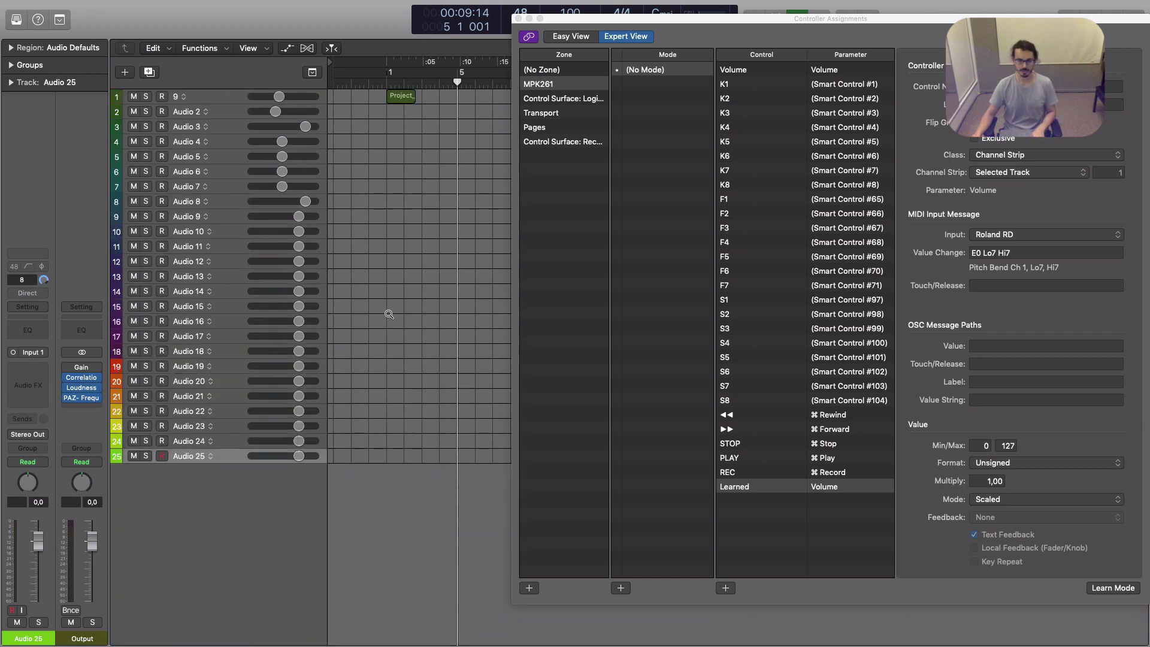